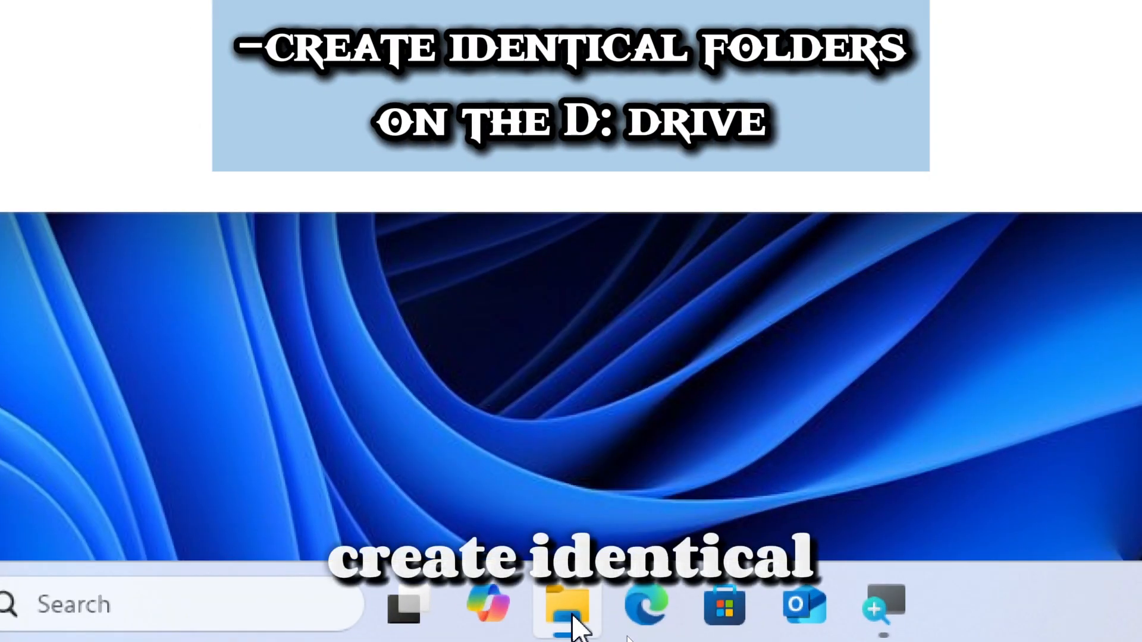
Open Local Disk (D:) in File Explorer and create a new folder named documents there.
{"action": "left_click", "coordinate": [571, 619]}
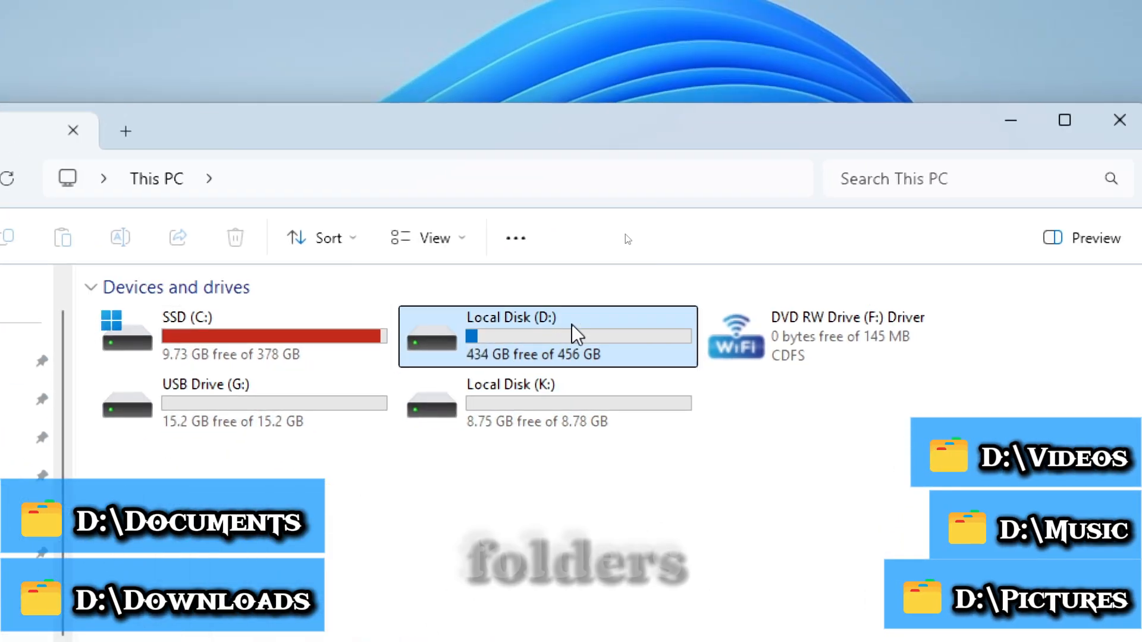
{"action": "double_click", "coordinate": [575, 335]}
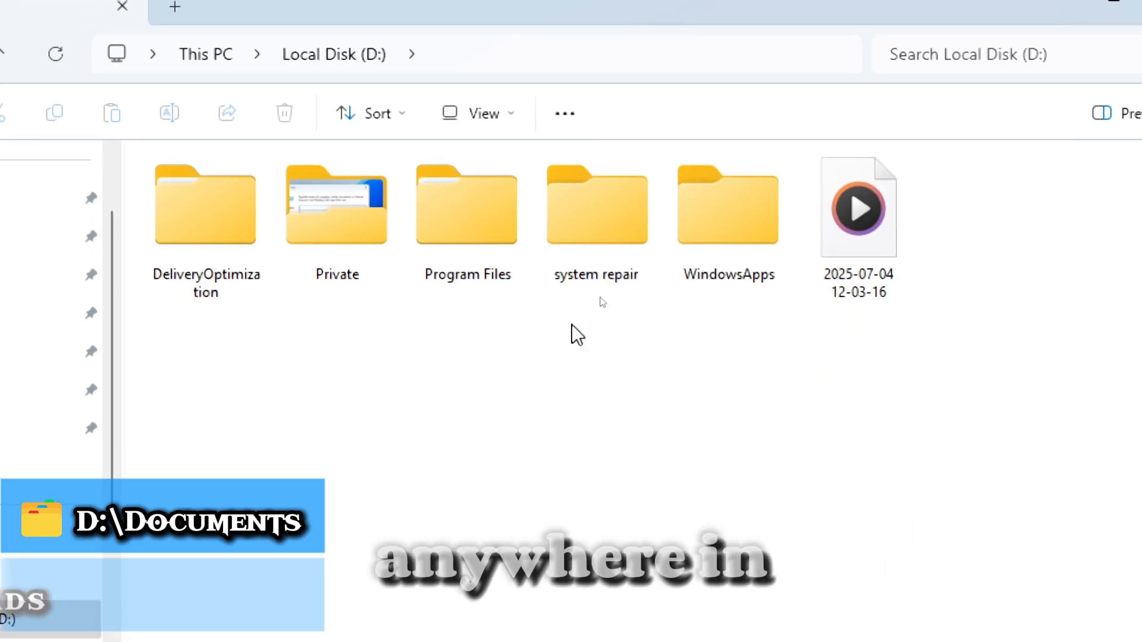
{"action": "right_click", "coordinate": [563, 367]}
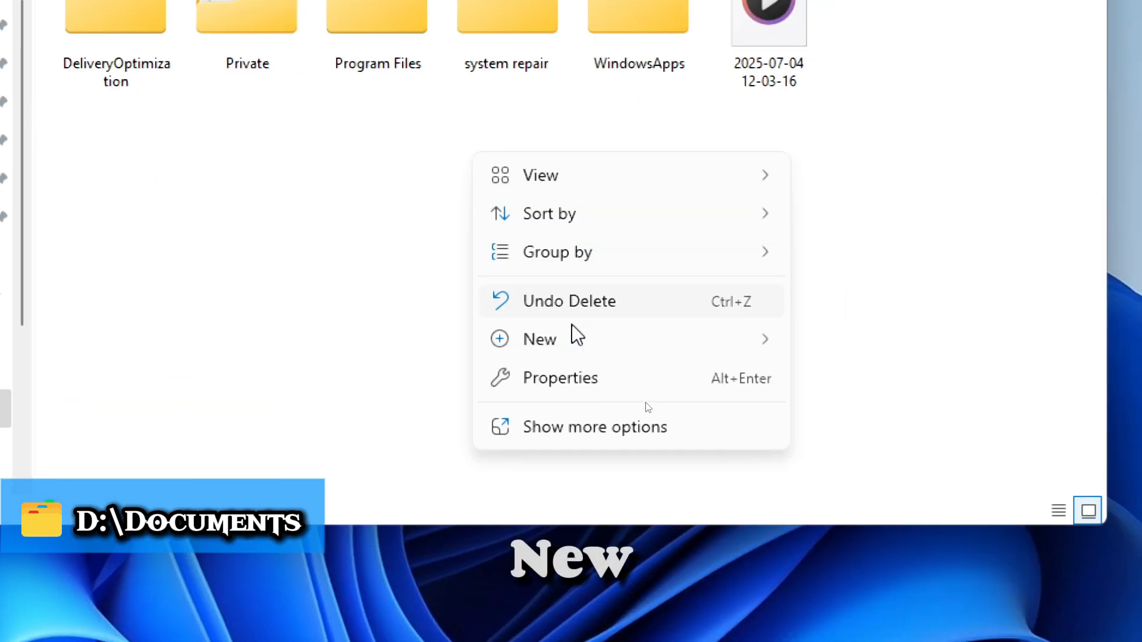
{"action": "left_click", "coordinate": [572, 333]}
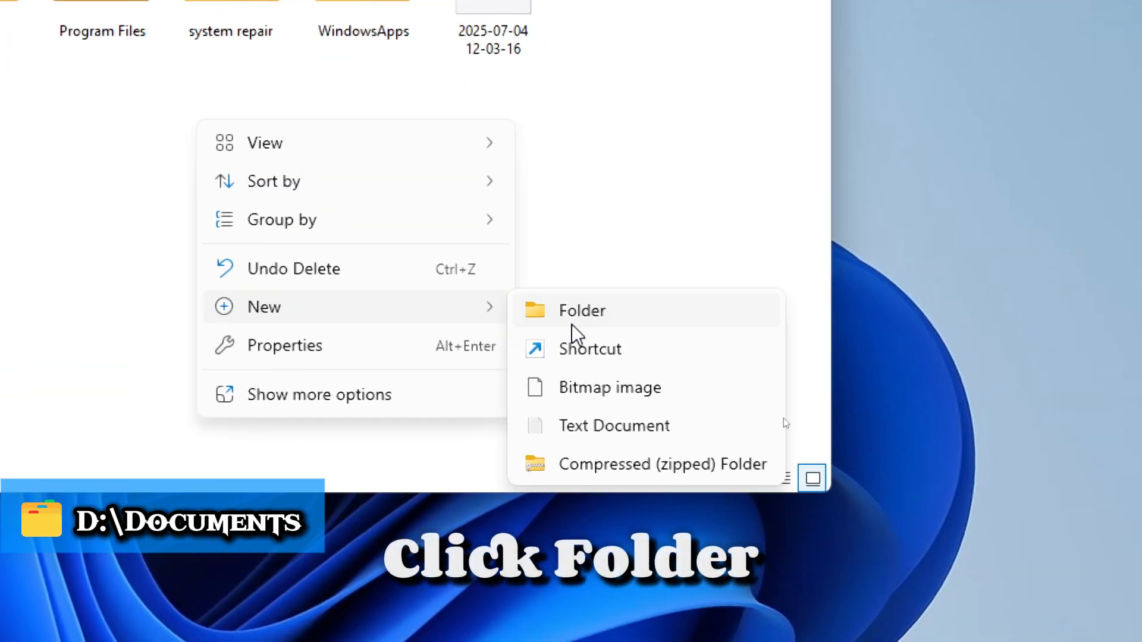
{"action": "left_click", "coordinate": [572, 326]}
{"action": "type", "text": "docum"}
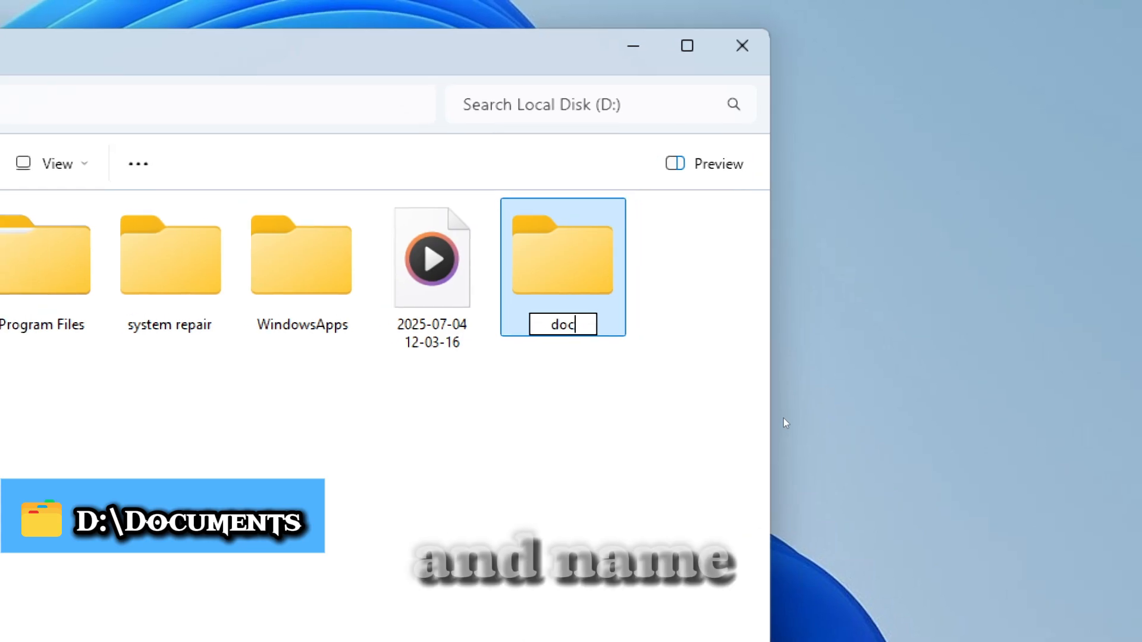
{"action": "type", "text": "ents"}
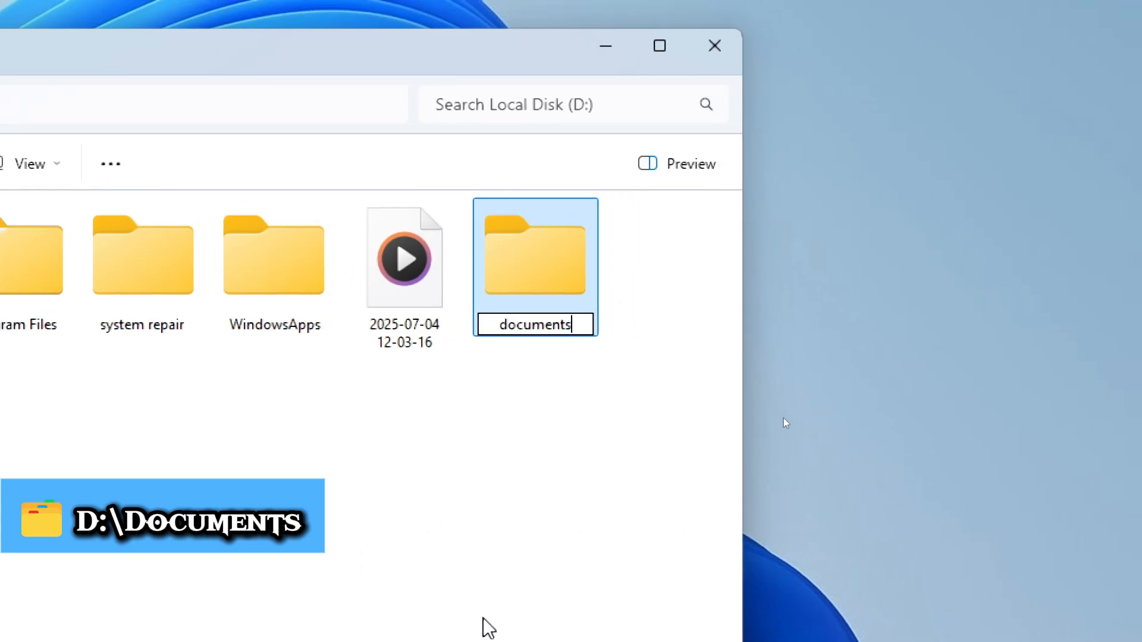
{"action": "key", "text": "Return"}
Create a second new folder on Local Disk (D:) and name it Downloads.
{"action": "right_click", "coordinate": [498, 373]}
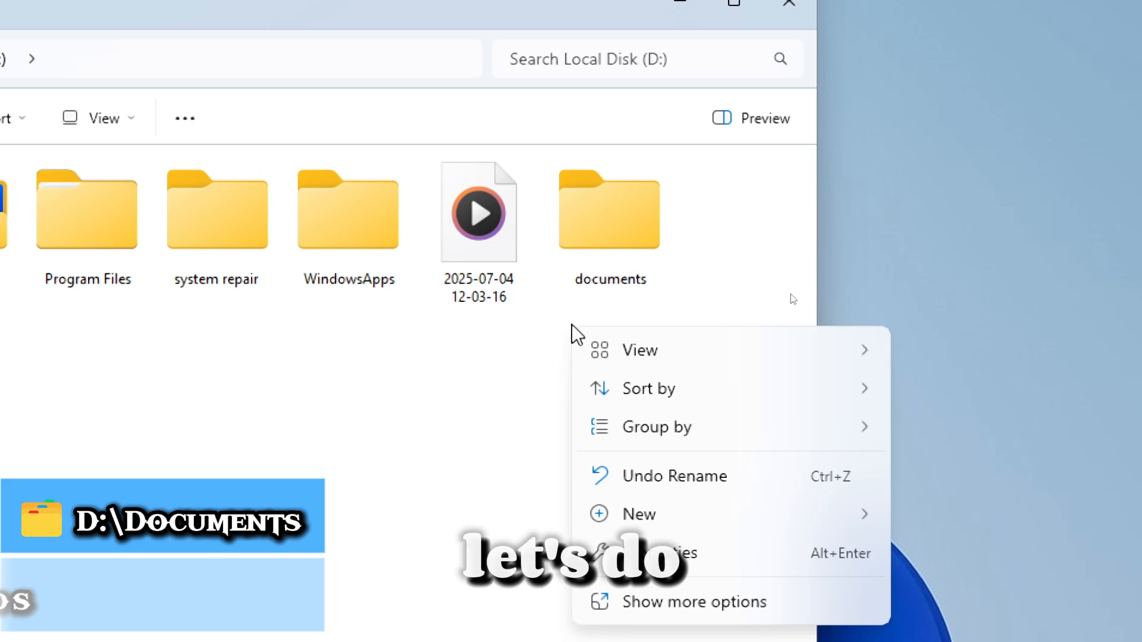
{"action": "mouse_move", "coordinate": [743, 334]}
{"action": "left_click", "coordinate": [885, 336]}
{"action": "type", "text": "Downloads"}
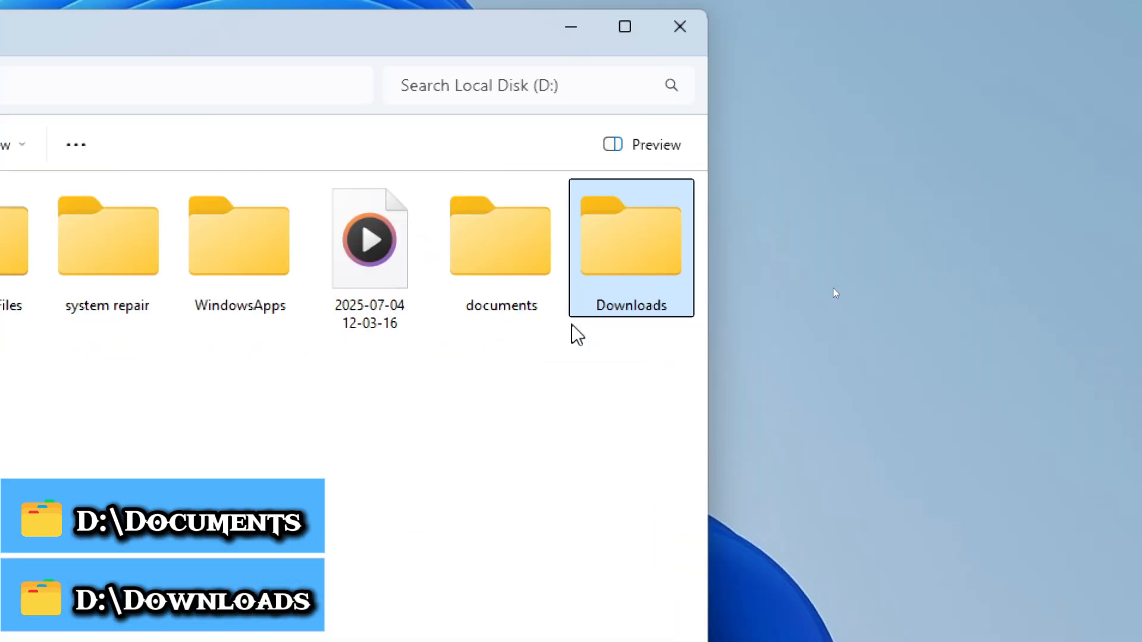
Create another new folder on Local Disk (D:) and name it Music.
{"action": "right_click", "coordinate": [490, 377]}
{"action": "mouse_move", "coordinate": [552, 564]}
{"action": "left_click", "coordinate": [863, 325]}
{"action": "type", "text": "Music"}
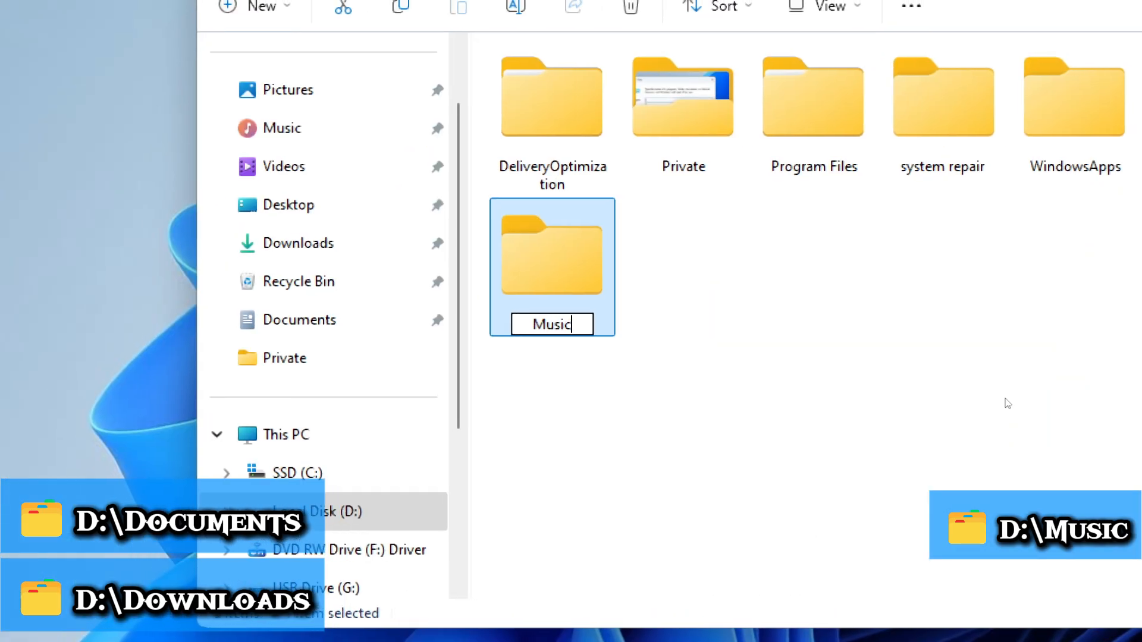
{"action": "key", "text": "Return"}
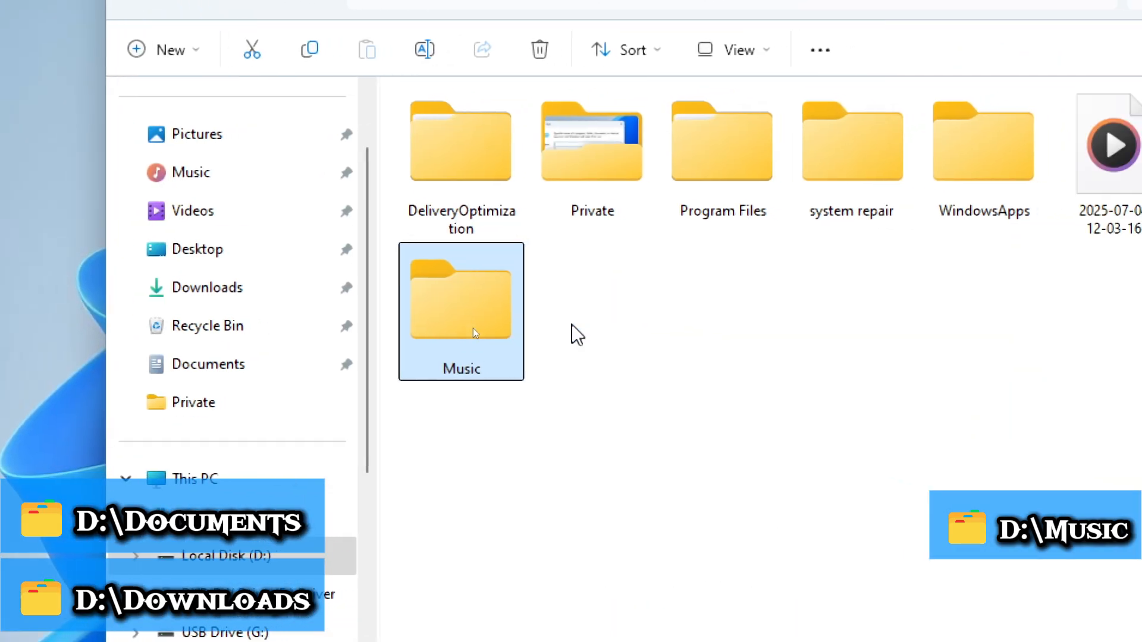
Create a new folder named Pictures next to the Music folder on Local Disk (D:).
{"action": "right_click", "coordinate": [572, 325]}
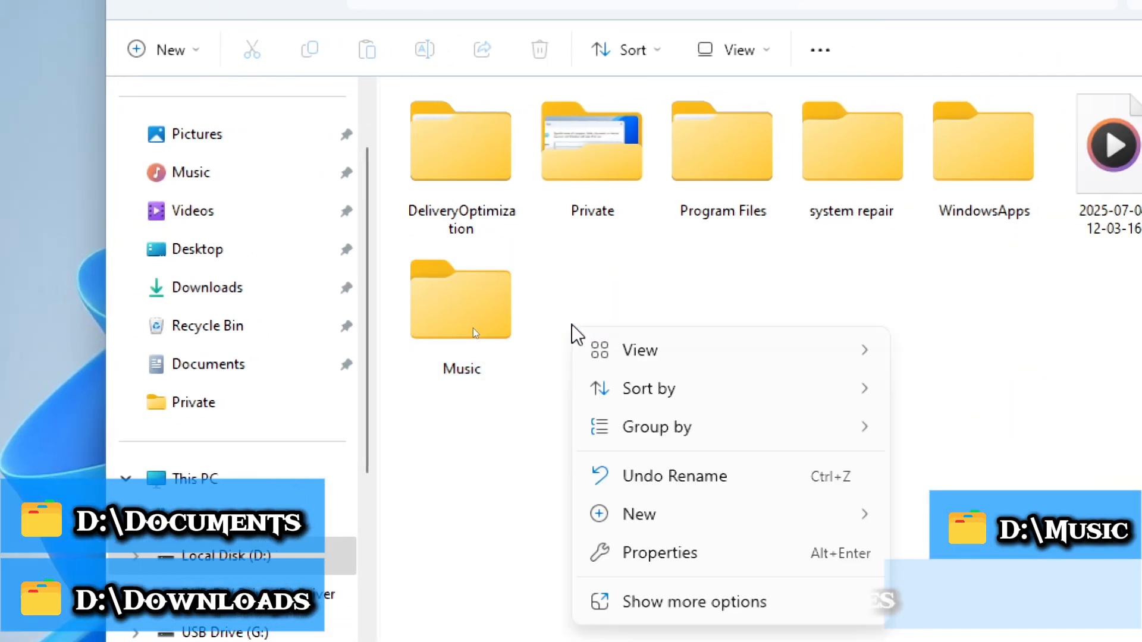
{"action": "mouse_move", "coordinate": [642, 510]}
{"action": "left_click", "coordinate": [576, 330]}
{"action": "type", "text": "Pictures"}
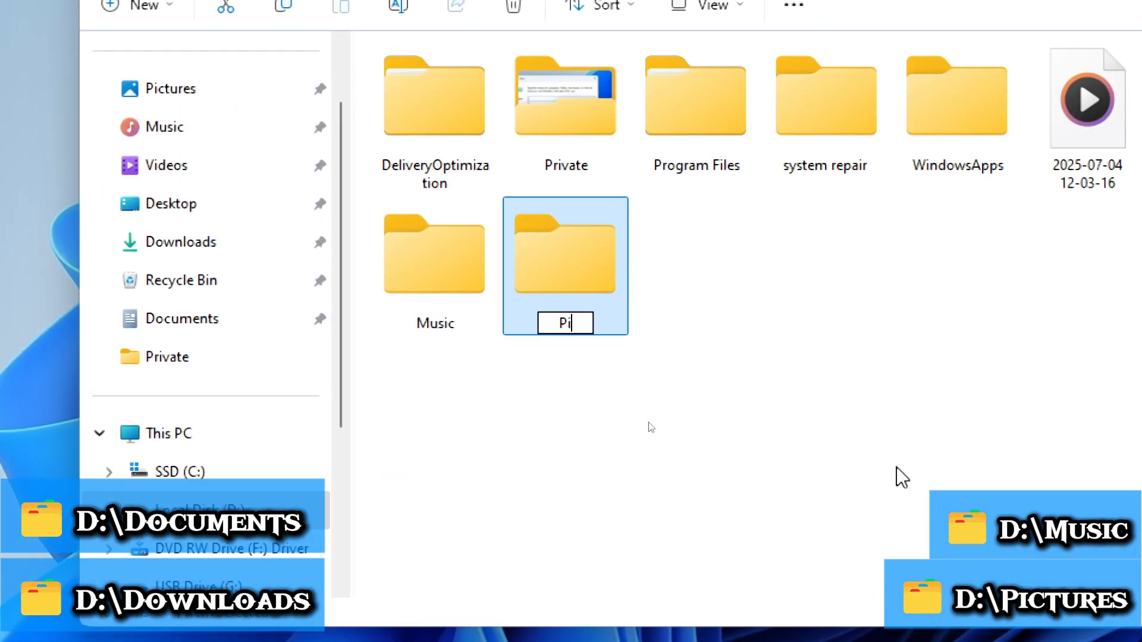
{"action": "key", "text": "Return"}
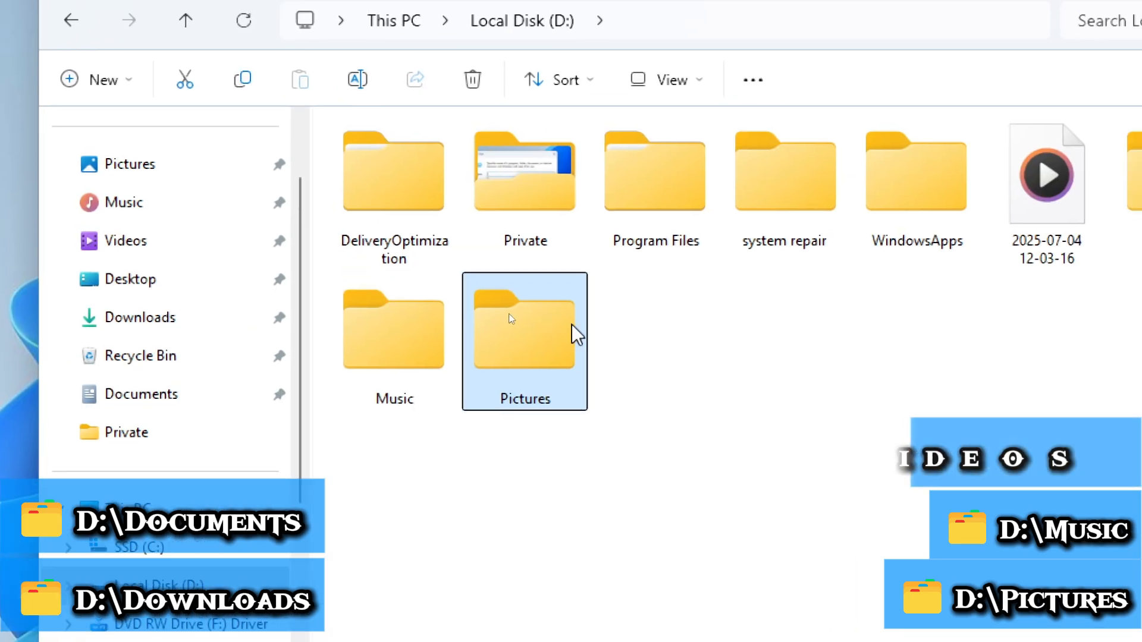
{"action": "left_click", "coordinate": [651, 344]}
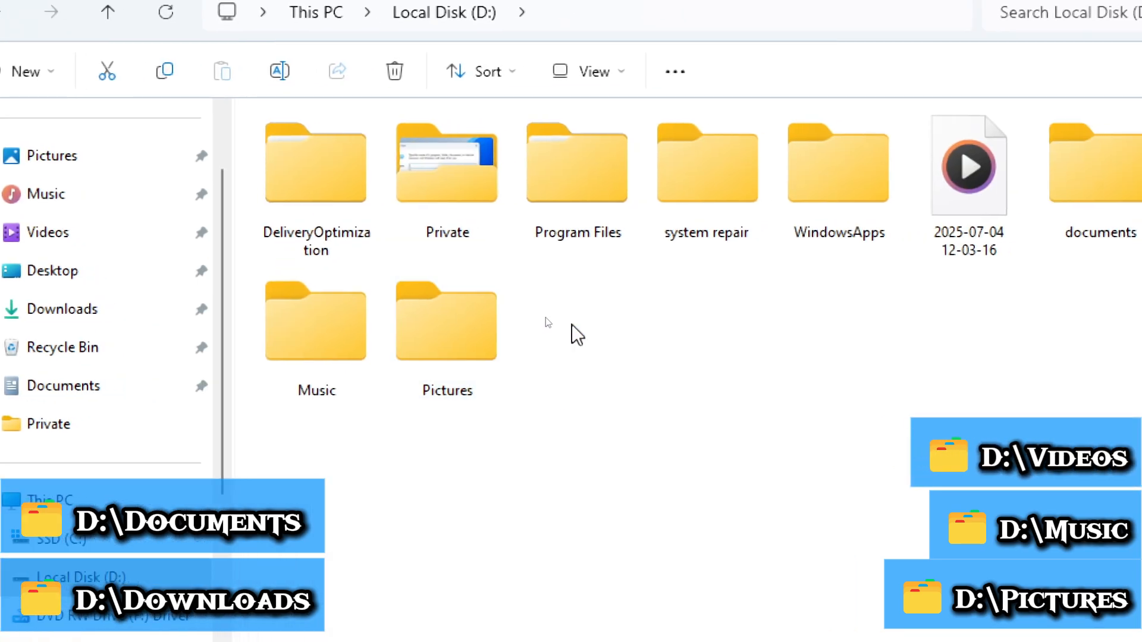
Create a new folder named Videos next to the Pictures folder on Local Disk (D:).
{"action": "right_click", "coordinate": [651, 341]}
{"action": "mouse_move", "coordinate": [747, 544]}
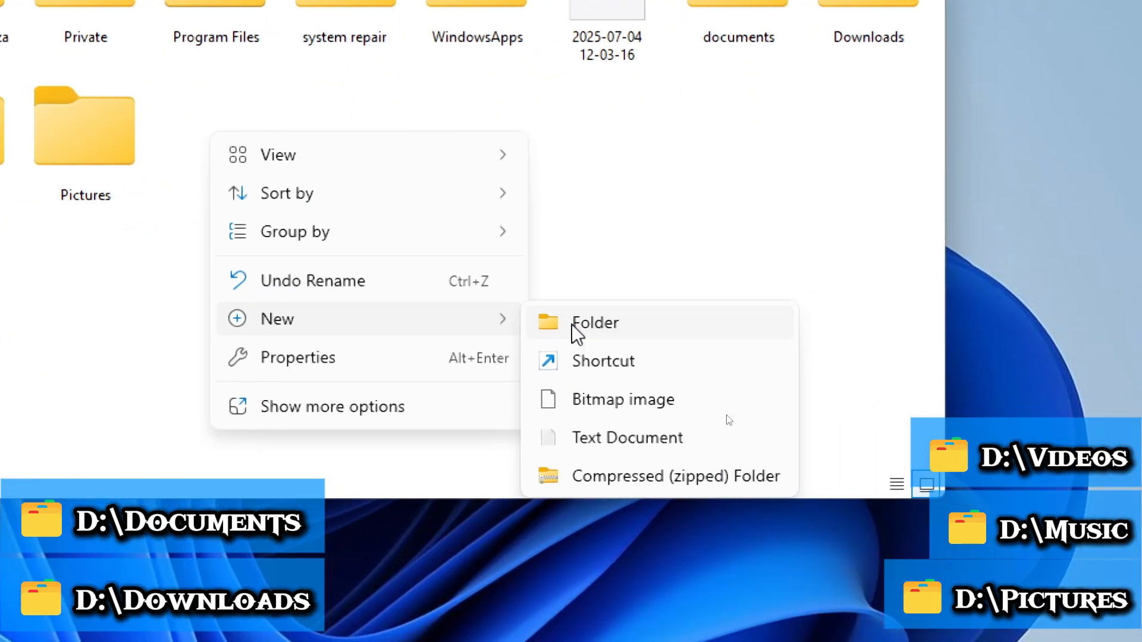
{"action": "left_click", "coordinate": [835, 316]}
{"action": "type", "text": "Videos"}
{"action": "key", "text": "Return"}
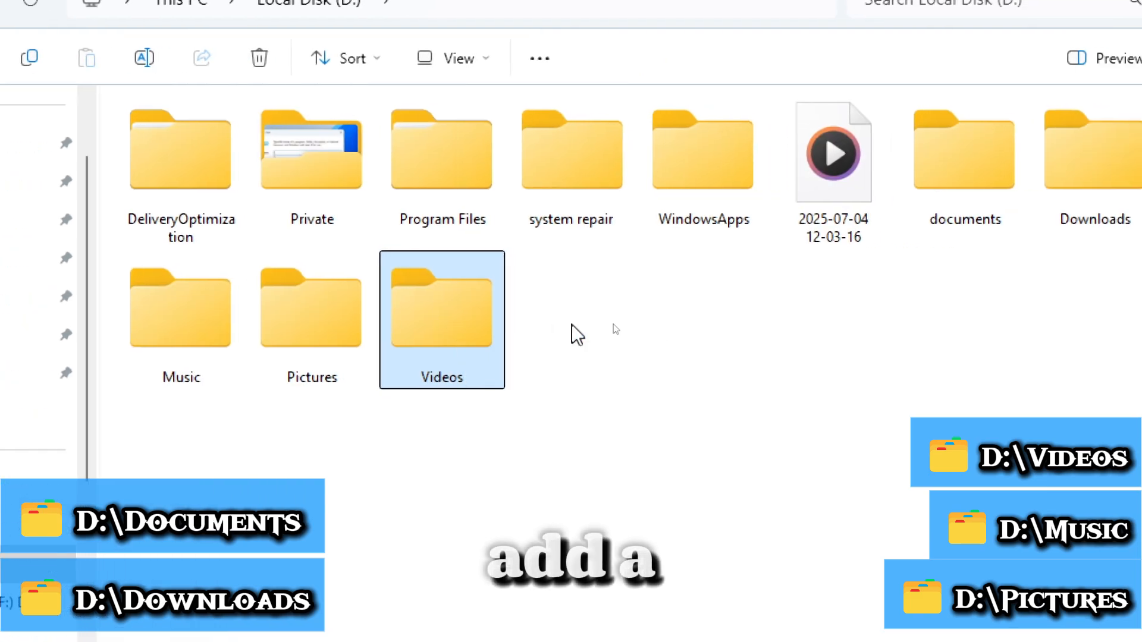
Create a new folder next to Videos on Local Disk (D:) and name it Deskstop.
{"action": "right_click", "coordinate": [682, 274]}
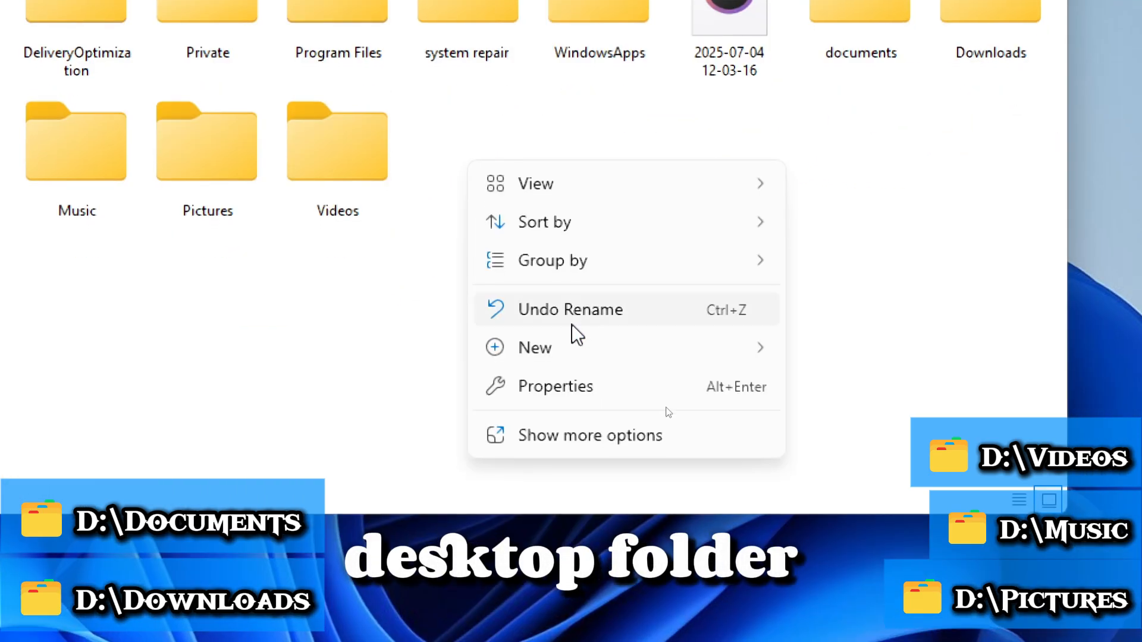
{"action": "mouse_move", "coordinate": [686, 515]}
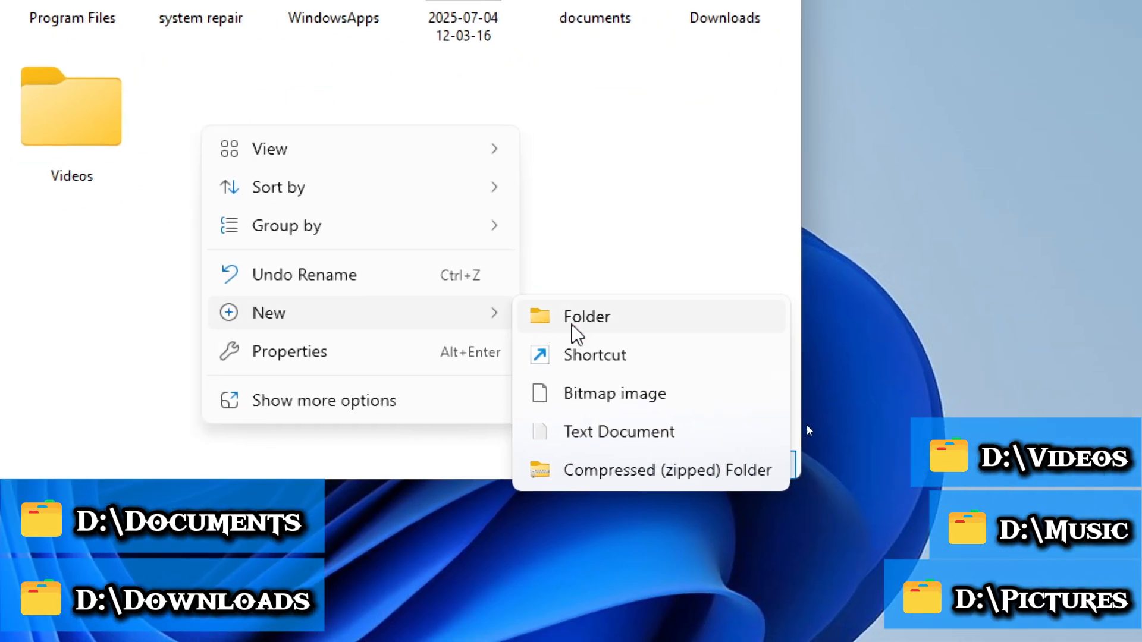
{"action": "left_click", "coordinate": [572, 326]}
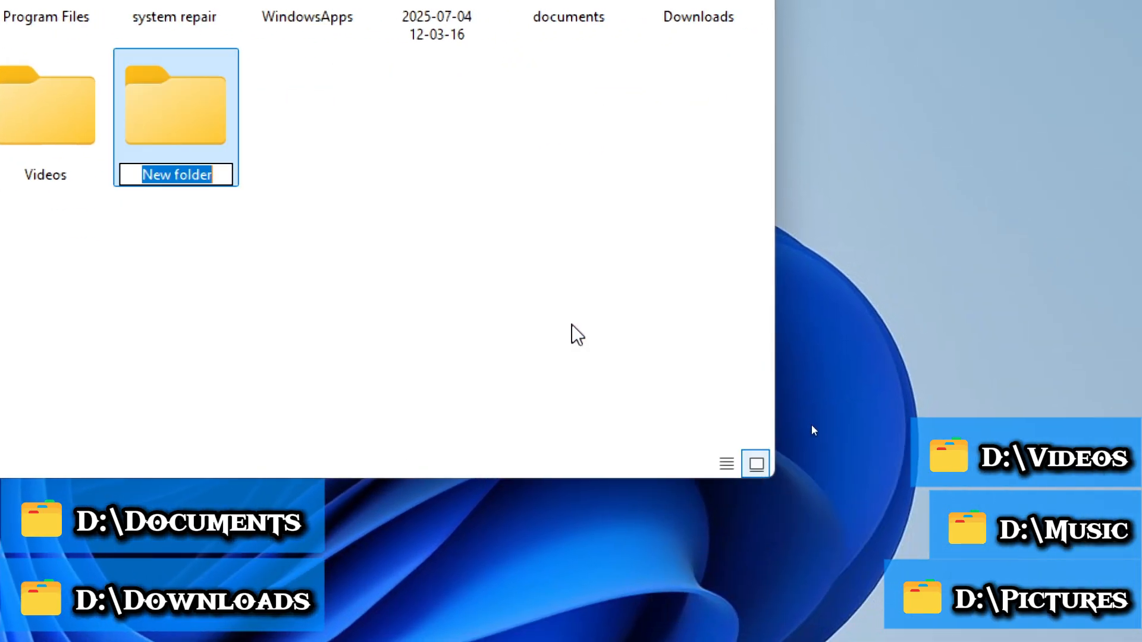
{"action": "type", "text": "Desktop"}
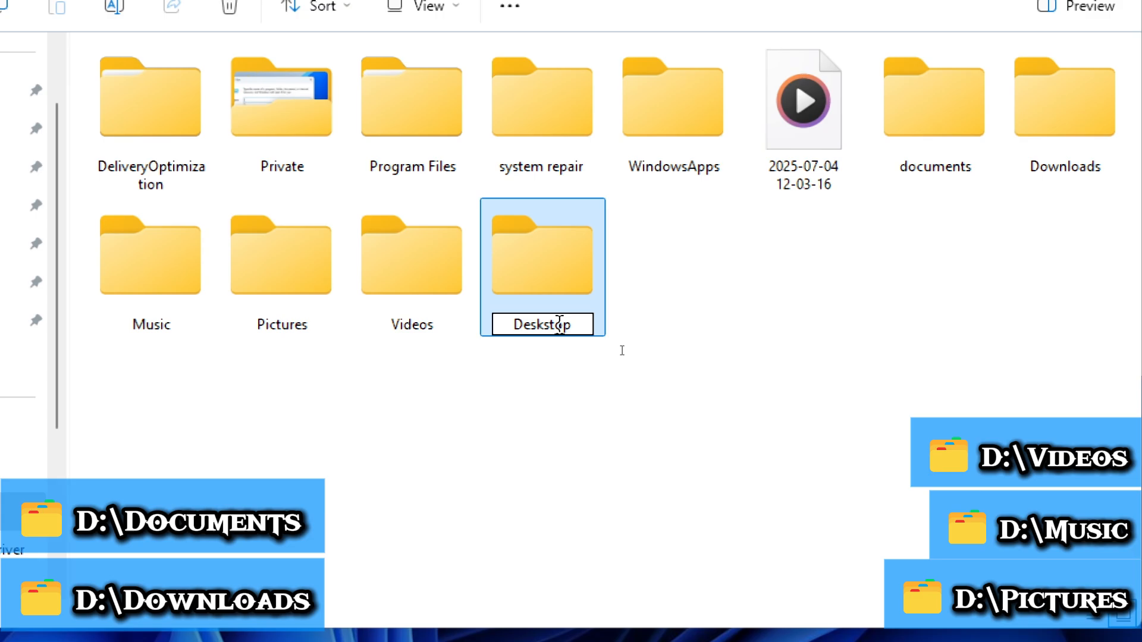
{"action": "key", "text": "Return"}
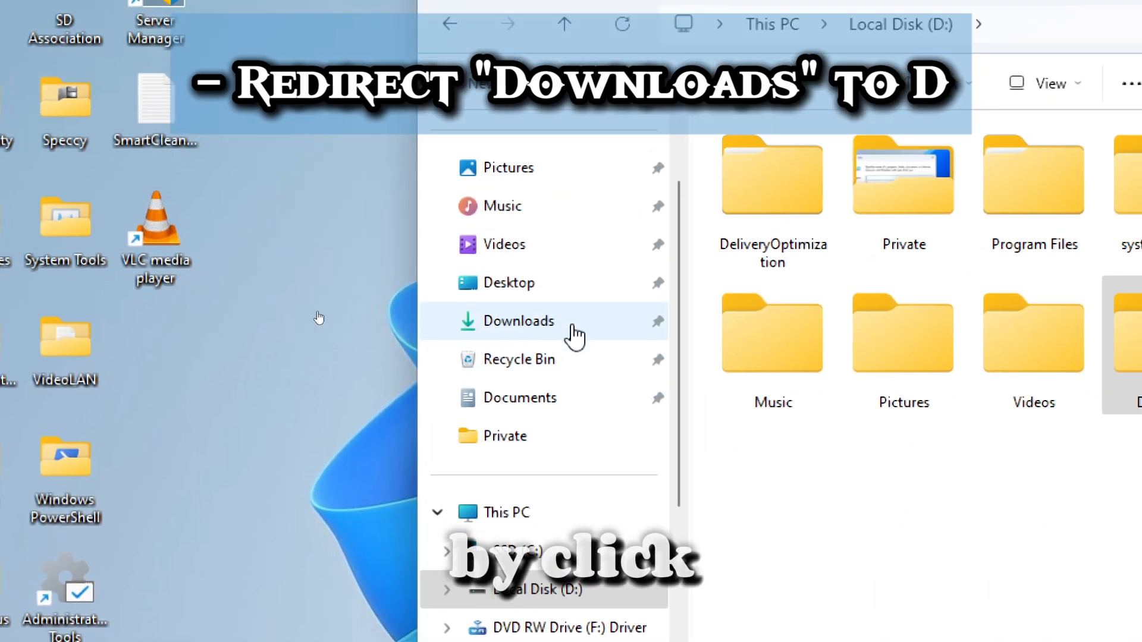
In the properties of the Downloads system folder, choose D:\Downloads as the new target location.
{"action": "right_click", "coordinate": [574, 337]}
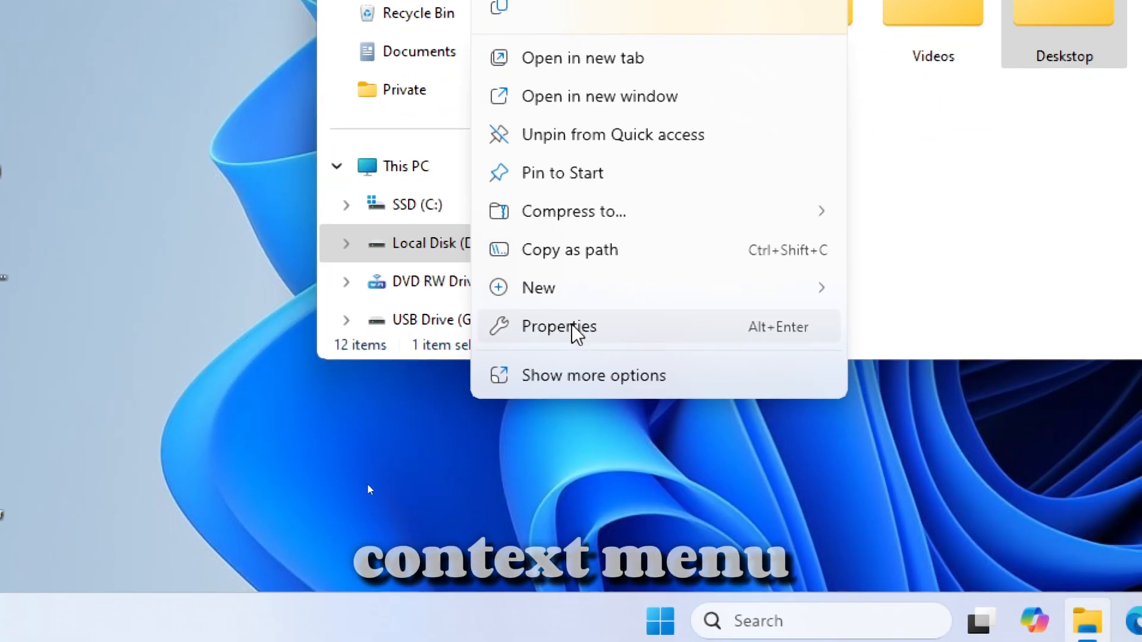
{"action": "left_click", "coordinate": [565, 391]}
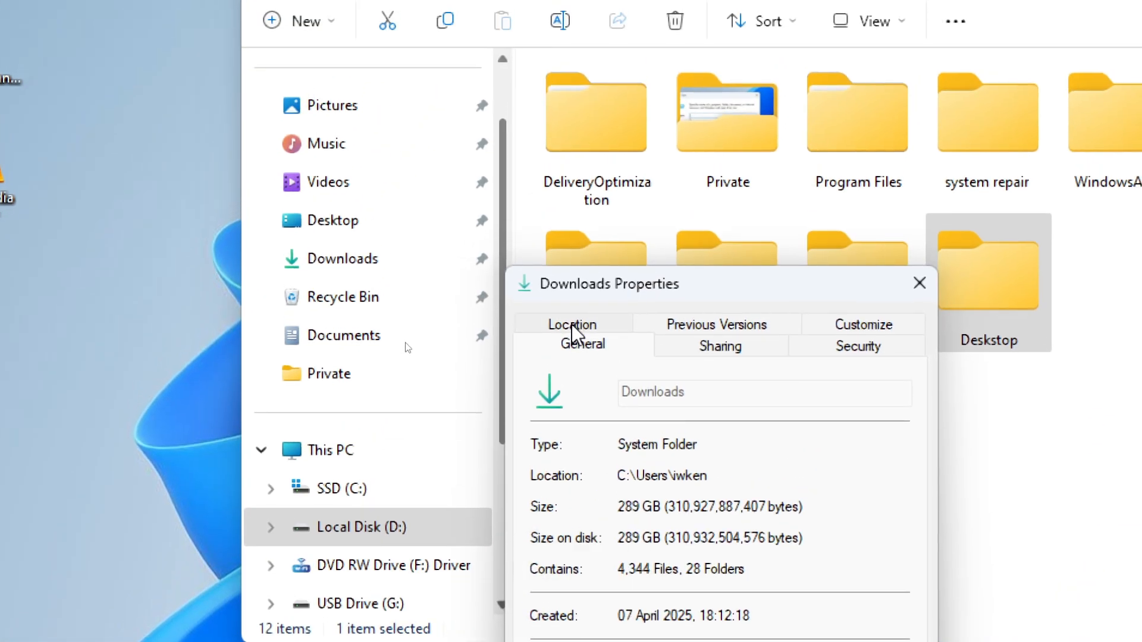
{"action": "left_click", "coordinate": [618, 150]}
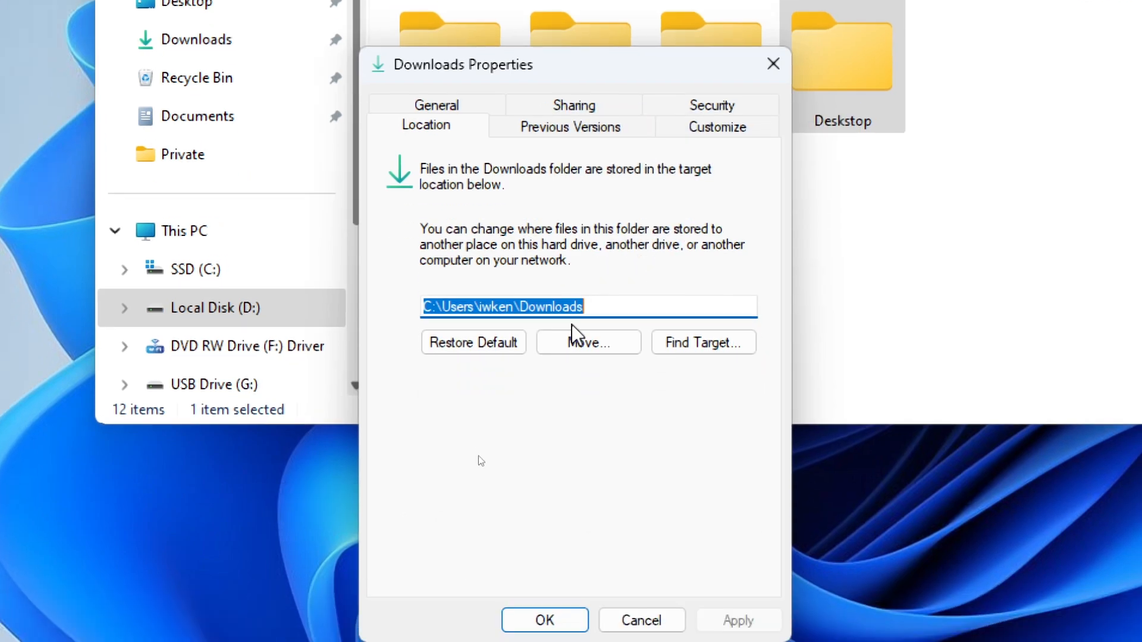
{"action": "left_click", "coordinate": [573, 405]}
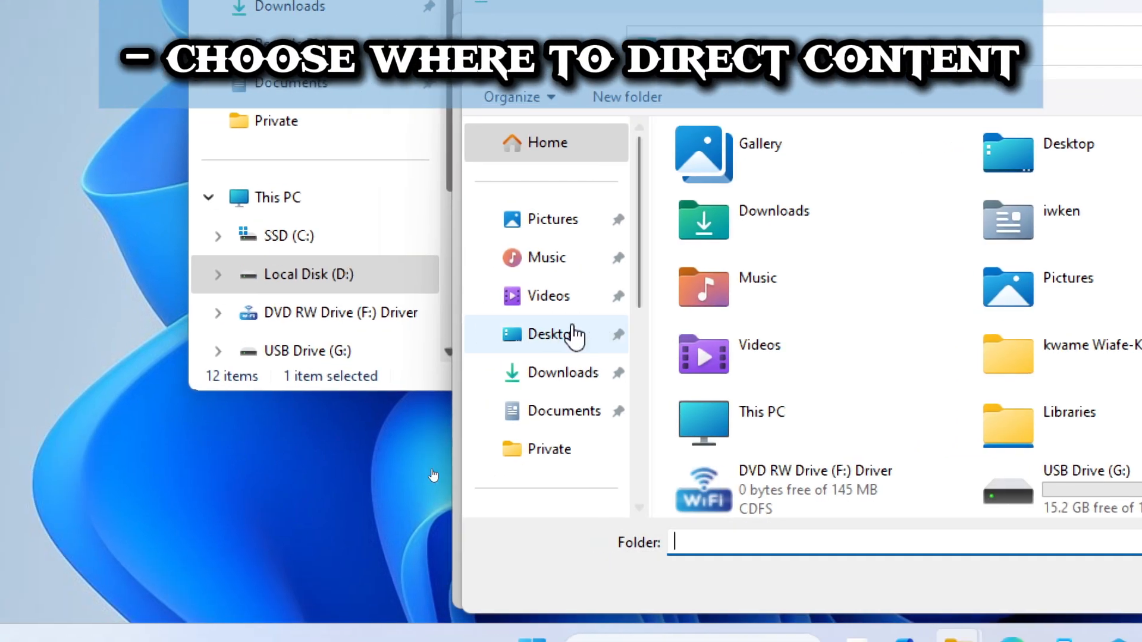
{"action": "scroll", "coordinate": [573, 336], "scroll_direction": "down", "scroll_amount": 1}
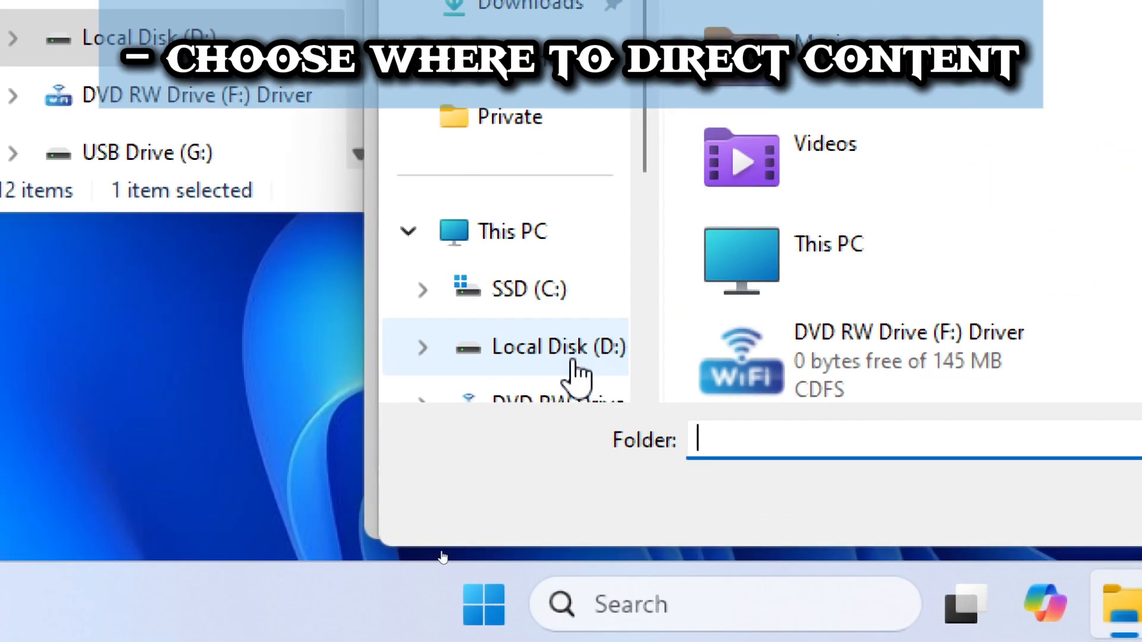
{"action": "left_click", "coordinate": [580, 447]}
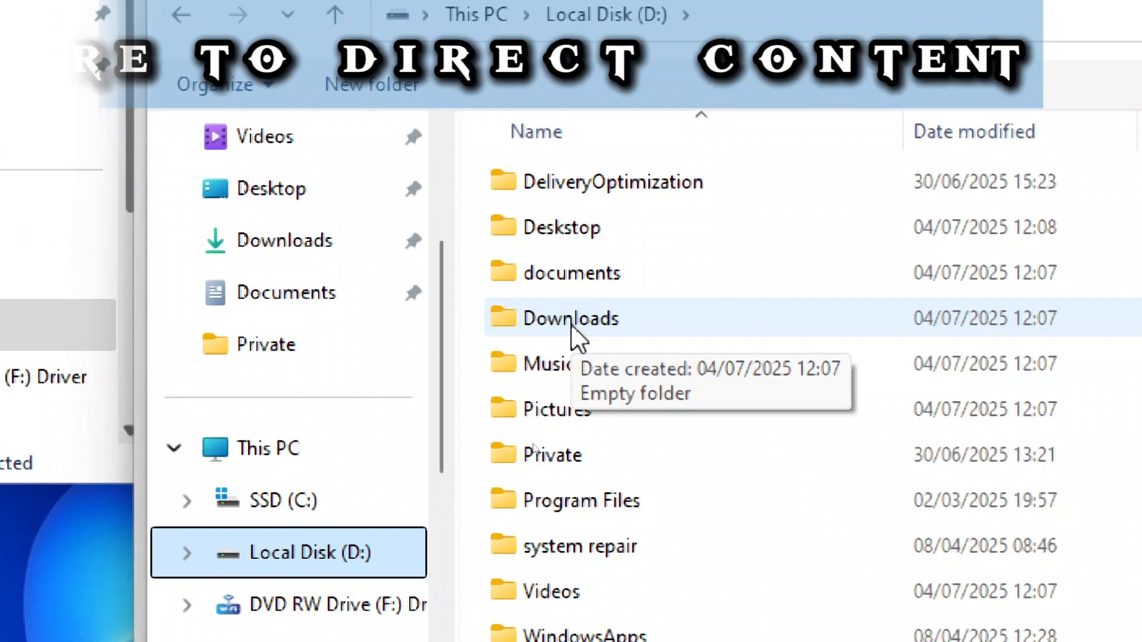
{"action": "left_click", "coordinate": [575, 318]}
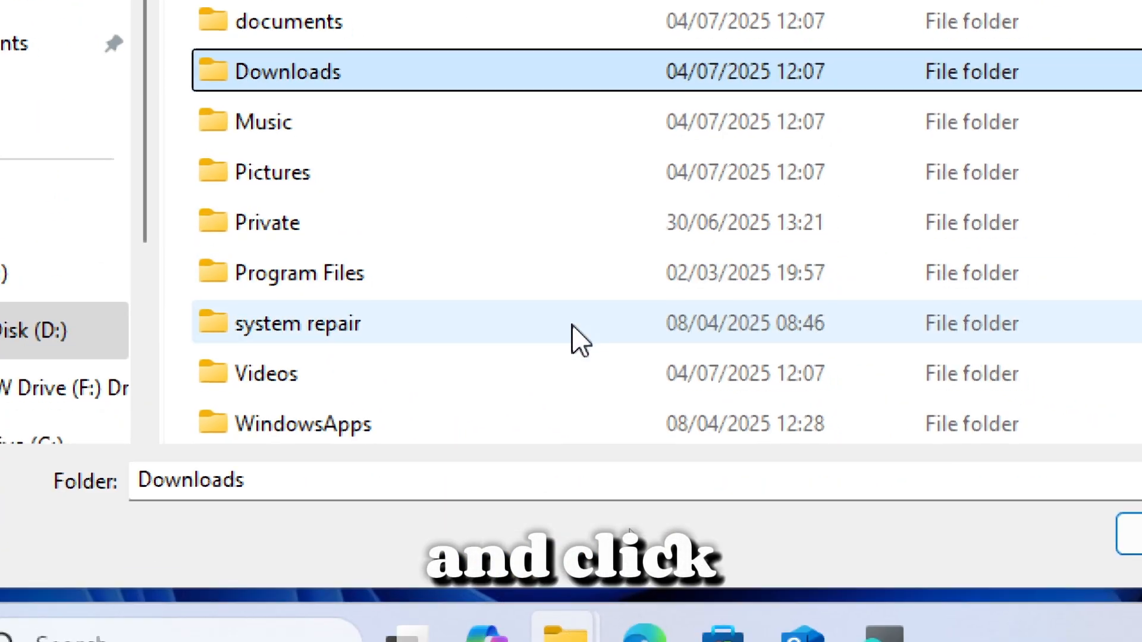
{"action": "left_click", "coordinate": [1133, 533]}
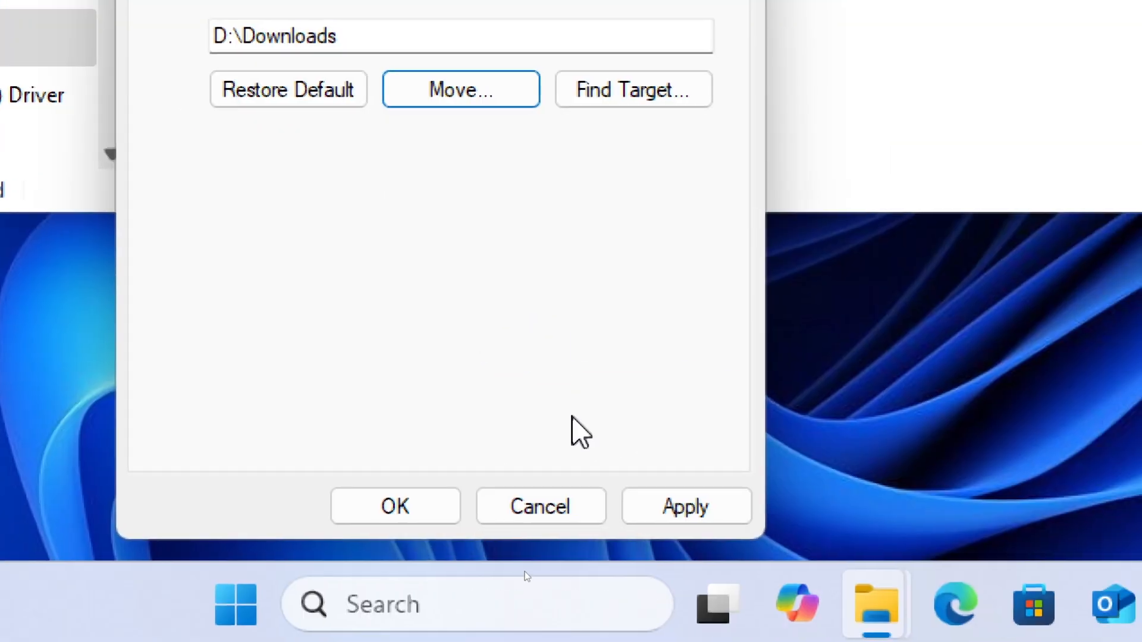
Apply the new Downloads location, decline moving the existing files, and close the folder's properties.
{"action": "left_click", "coordinate": [655, 507]}
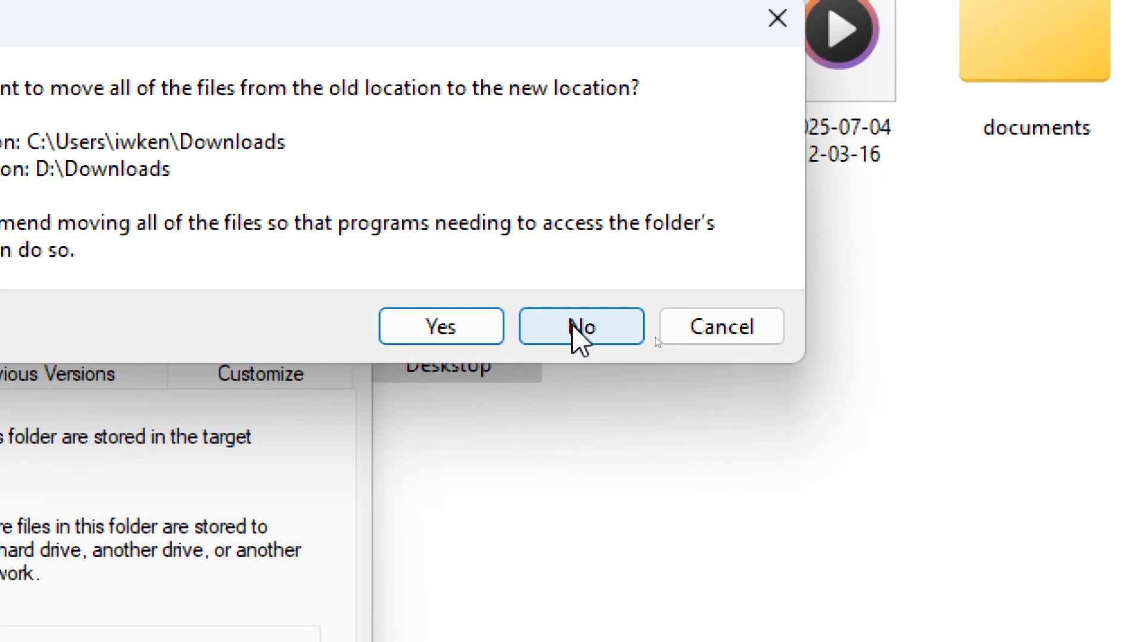
{"action": "left_click", "coordinate": [694, 326]}
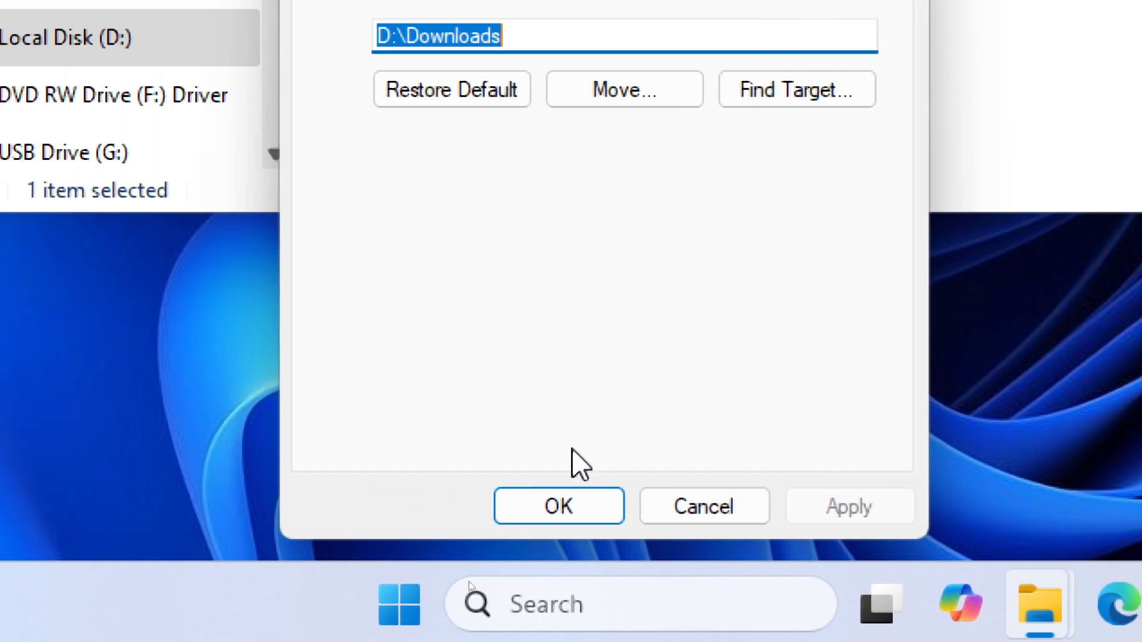
{"action": "left_click", "coordinate": [412, 606]}
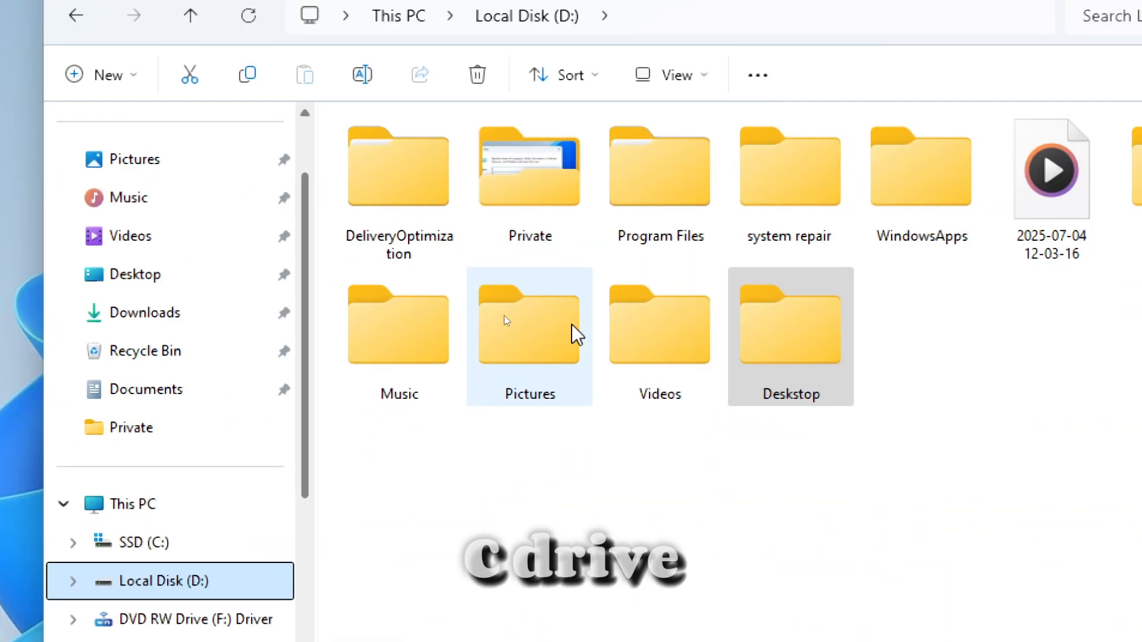
{"action": "left_click", "coordinate": [1094, 191]}
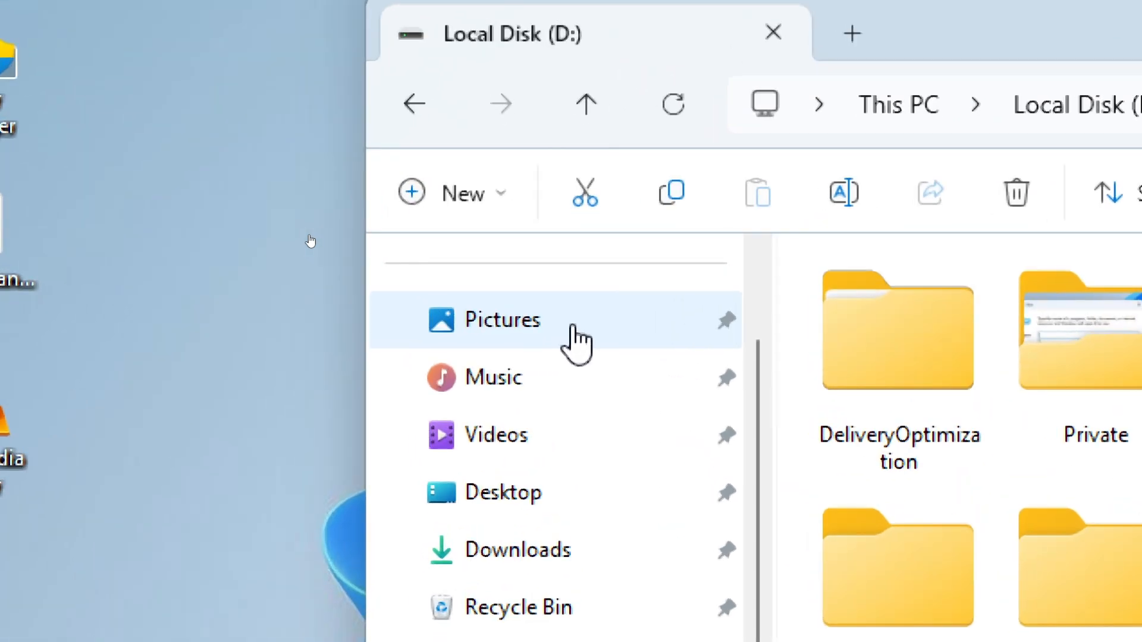
In the properties of the Pictures system folder, choose D:\Pictures as the new target location.
{"action": "right_click", "coordinate": [573, 328]}
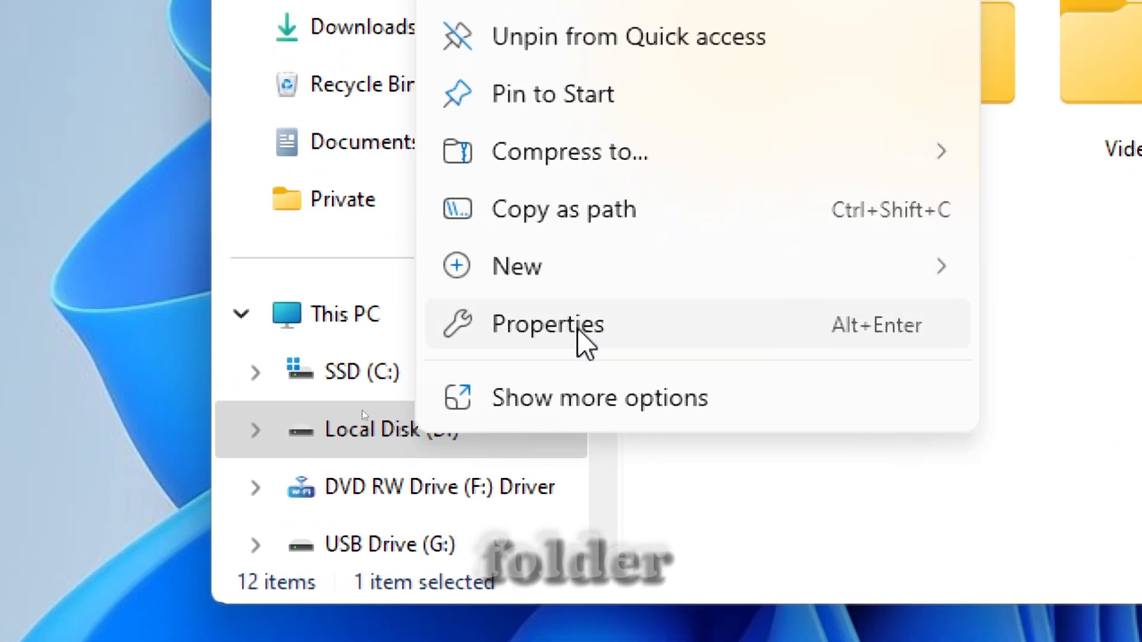
{"action": "left_click", "coordinate": [575, 329]}
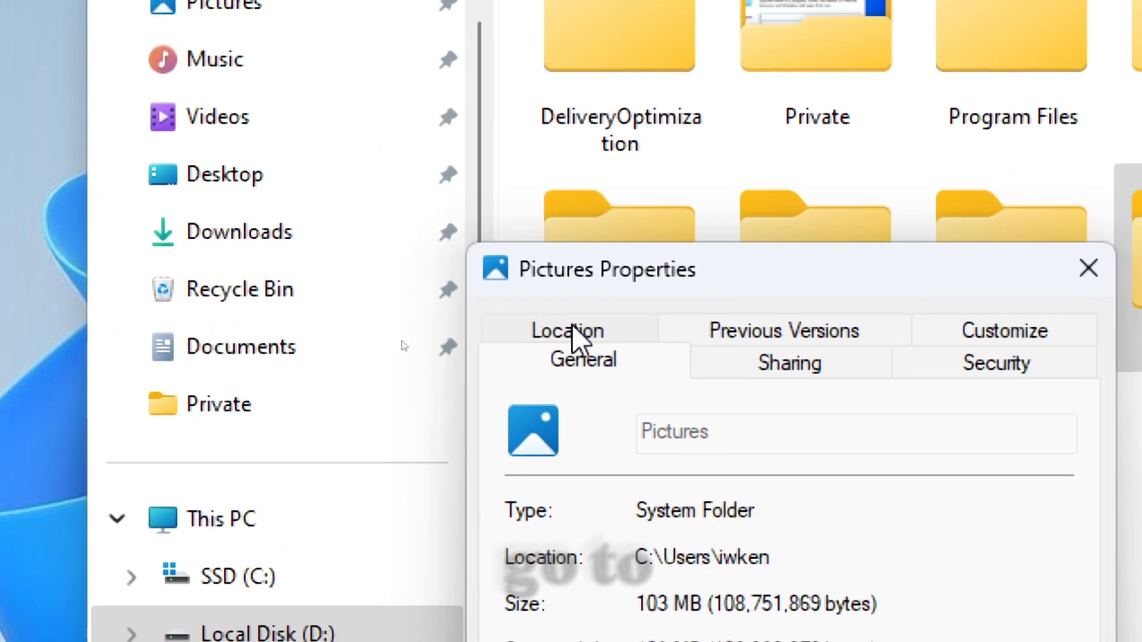
{"action": "left_click", "coordinate": [573, 336]}
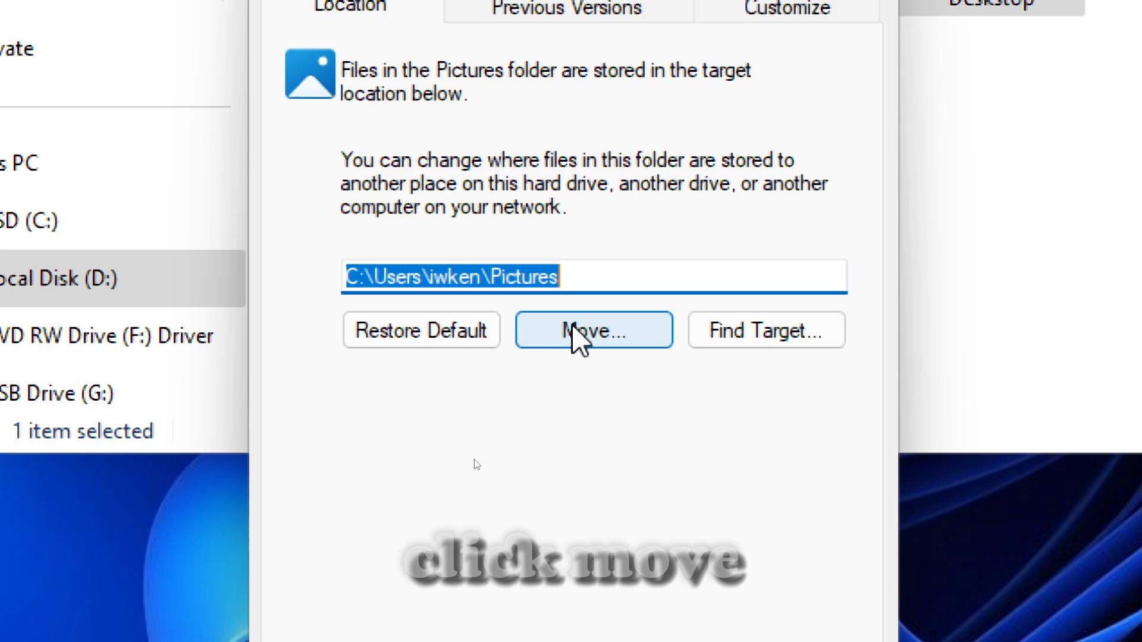
{"action": "left_click", "coordinate": [573, 331]}
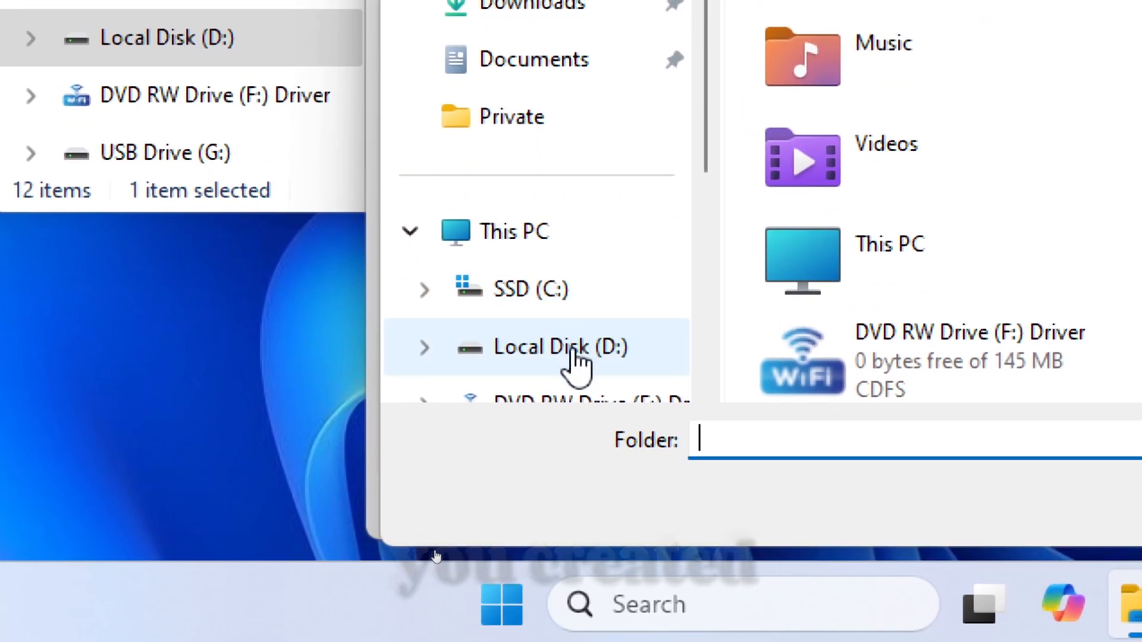
{"action": "left_click", "coordinate": [580, 441]}
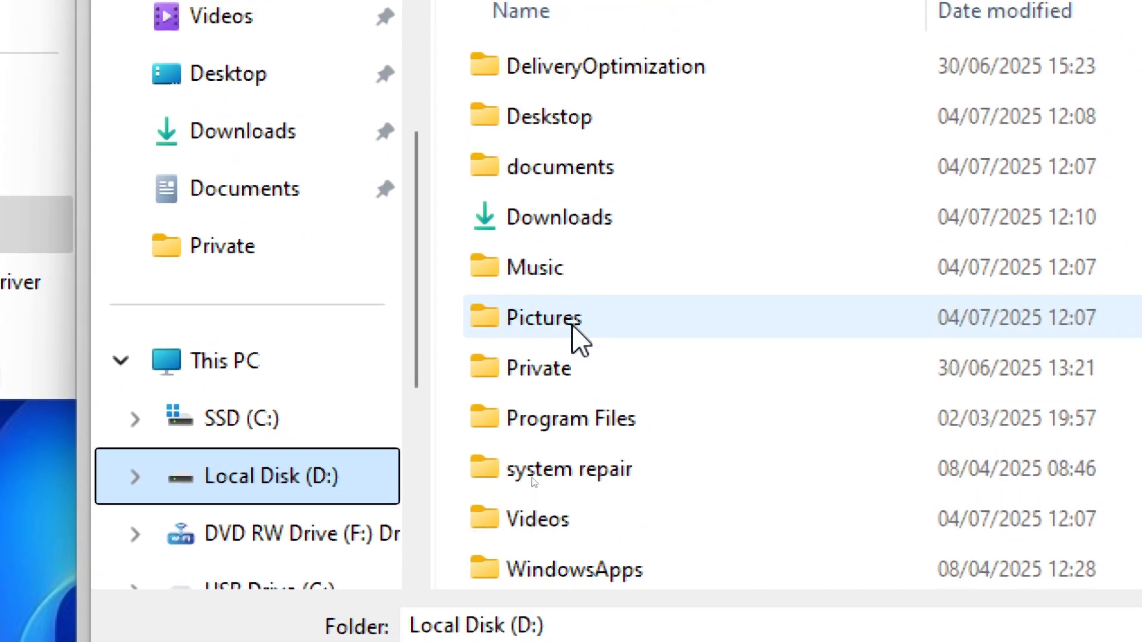
{"action": "left_click", "coordinate": [572, 326]}
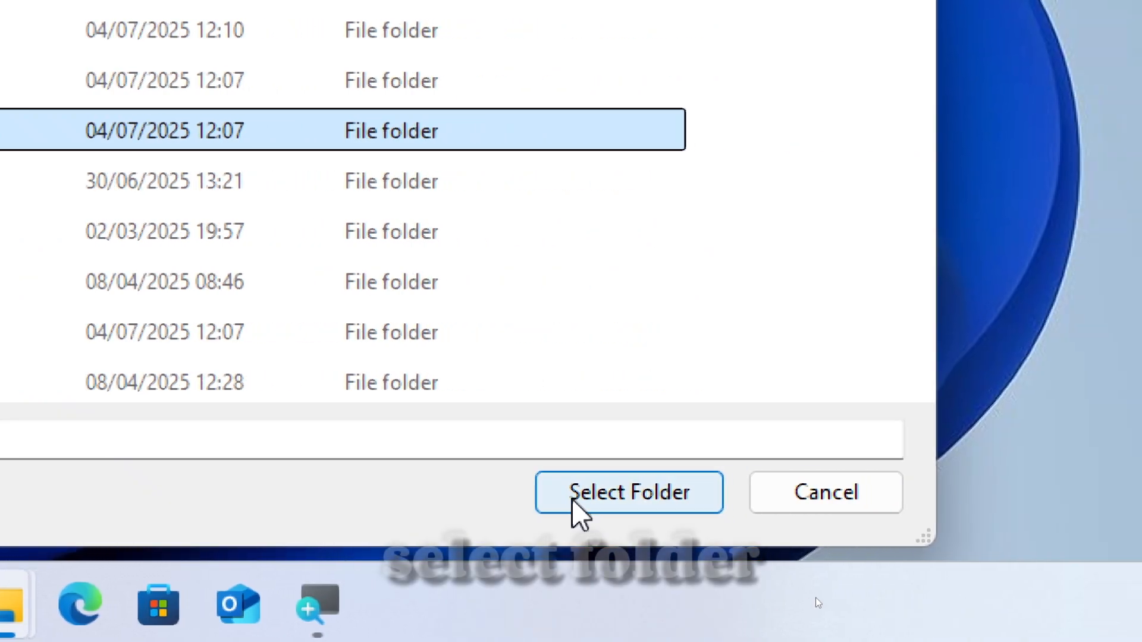
{"action": "left_click", "coordinate": [573, 501]}
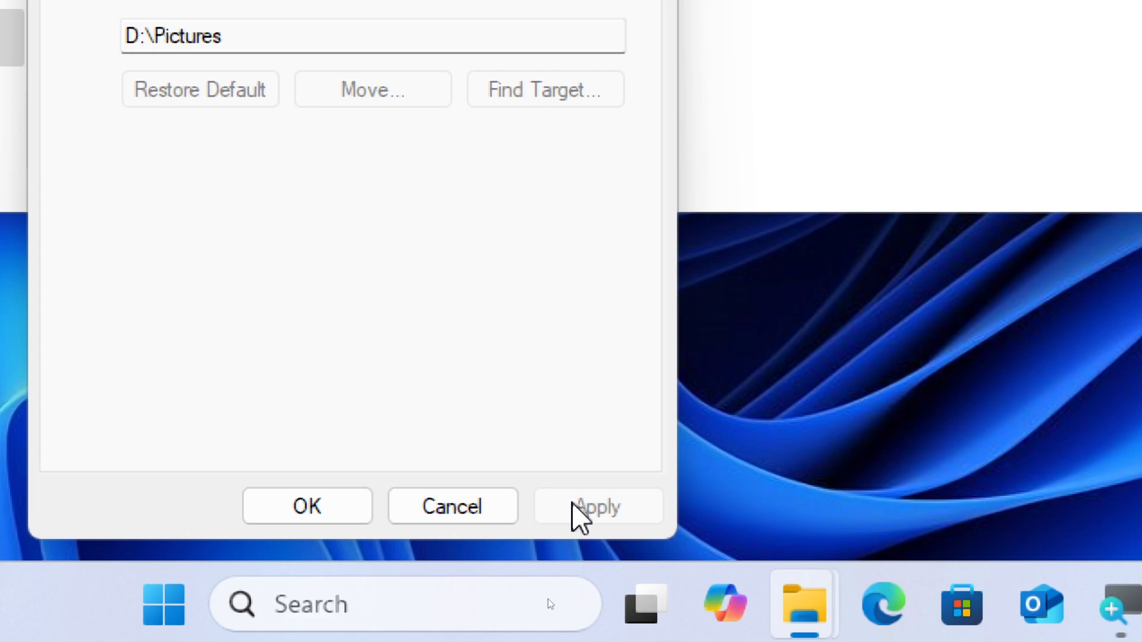
Apply the new Pictures location, decline moving the existing files, and close the folder's properties.
{"action": "left_click", "coordinate": [580, 508]}
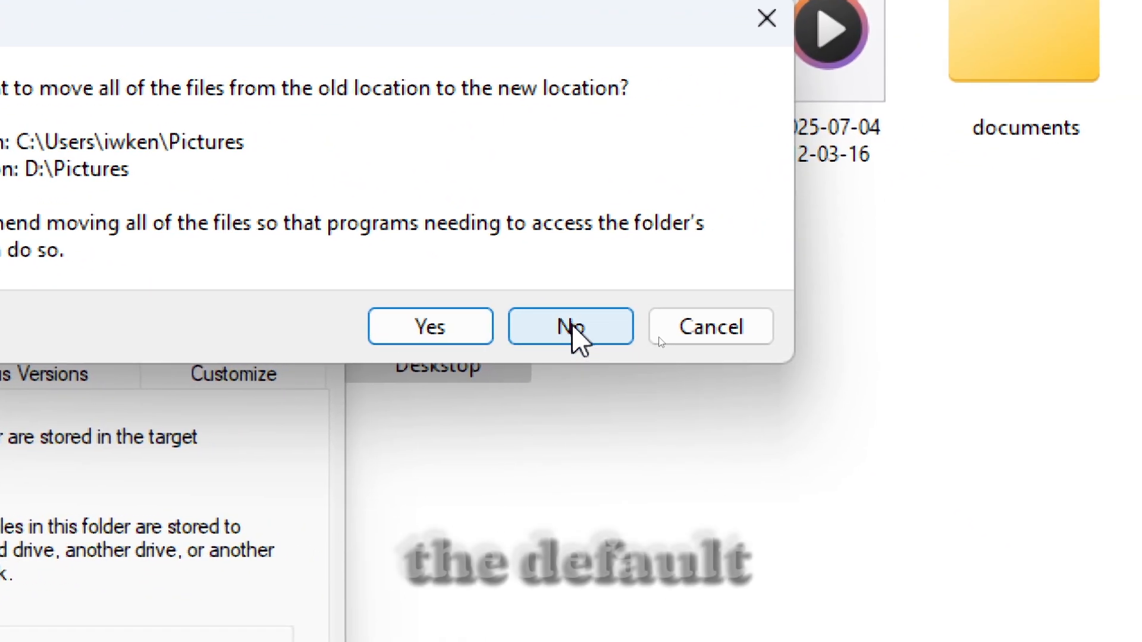
{"action": "left_click", "coordinate": [572, 326]}
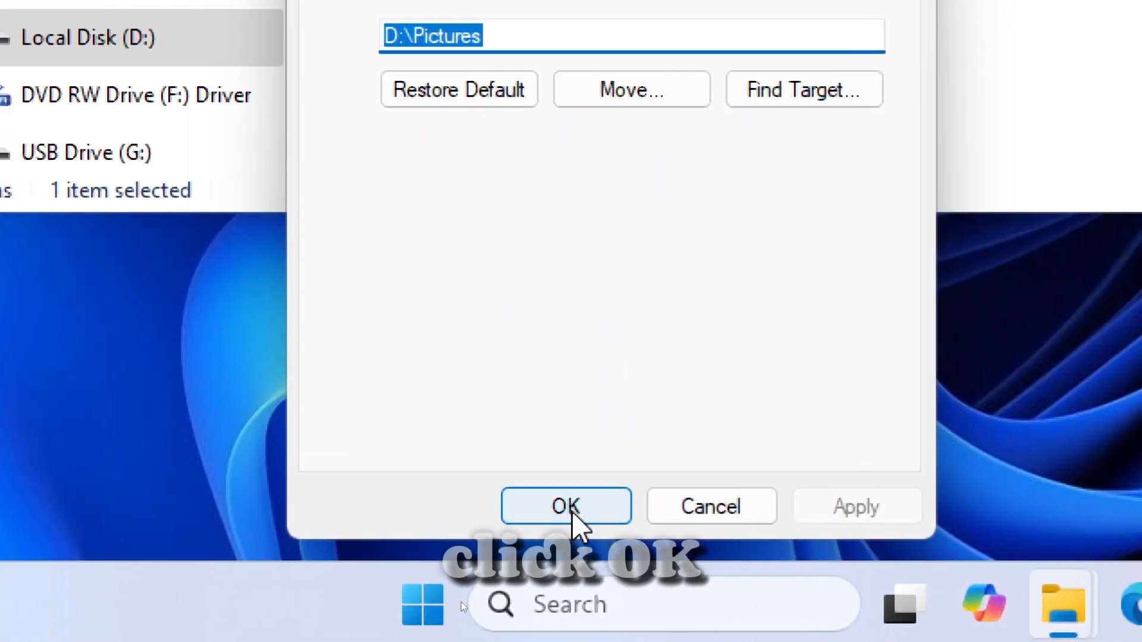
{"action": "left_click", "coordinate": [571, 510]}
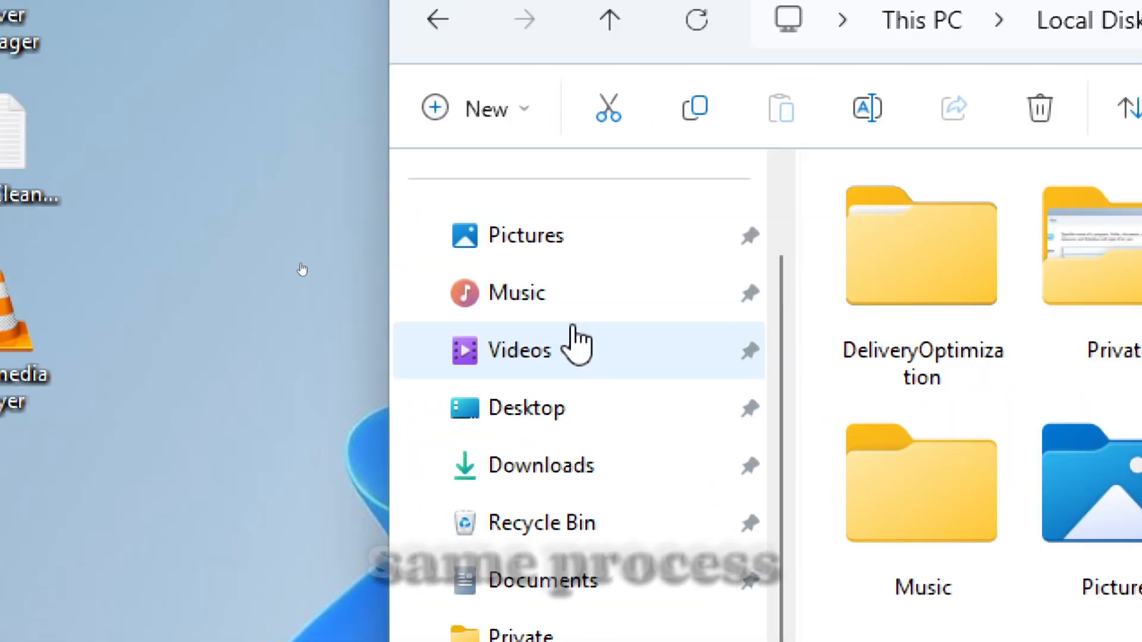
In the properties of the Music system folder, choose D:\Music as the new target location.
{"action": "right_click", "coordinate": [576, 273]}
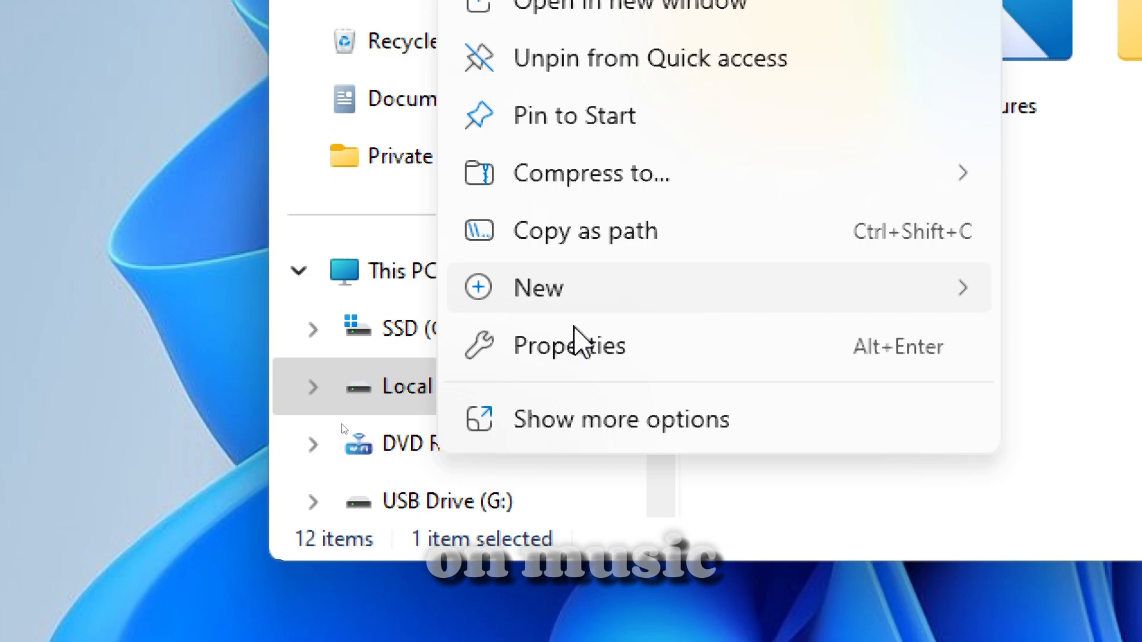
{"action": "left_click", "coordinate": [553, 641]}
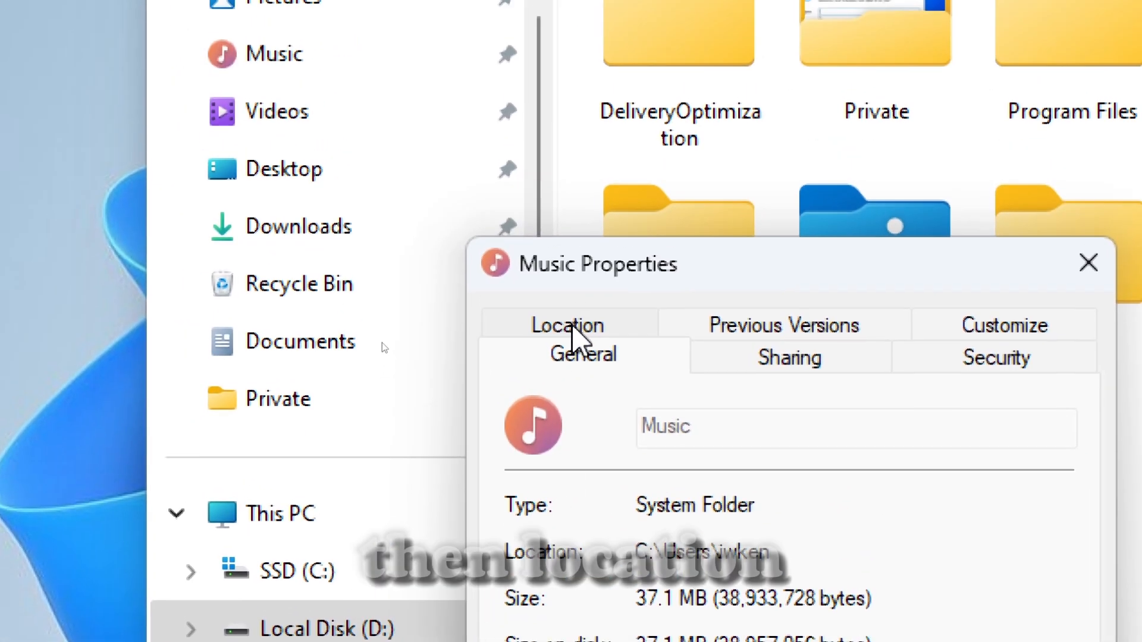
{"action": "left_click", "coordinate": [538, 92]}
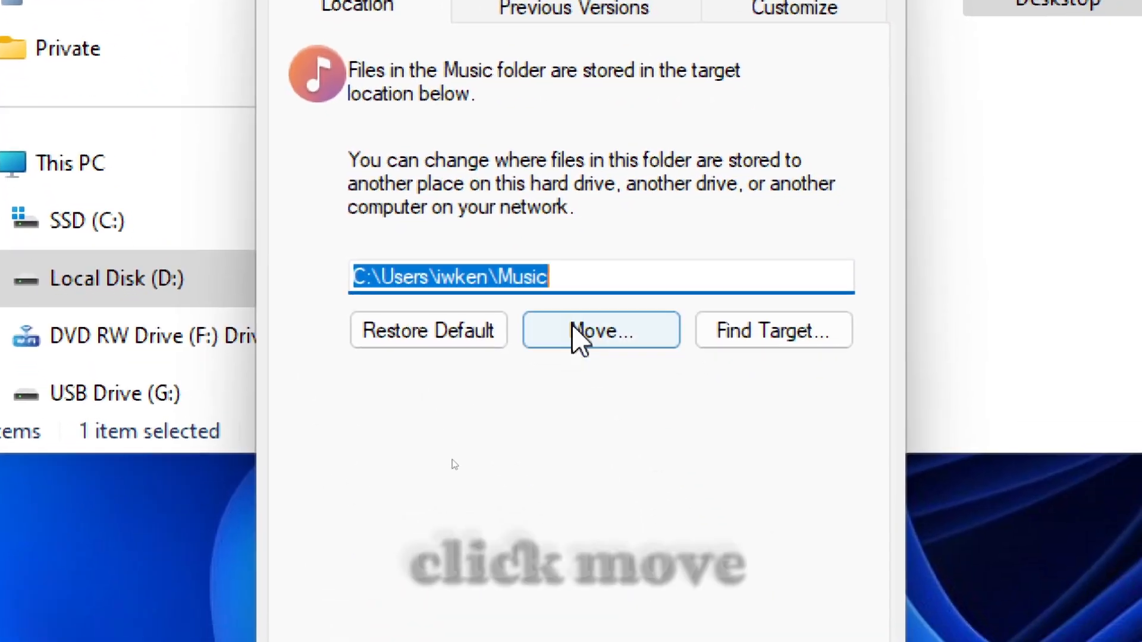
{"action": "left_click", "coordinate": [574, 331]}
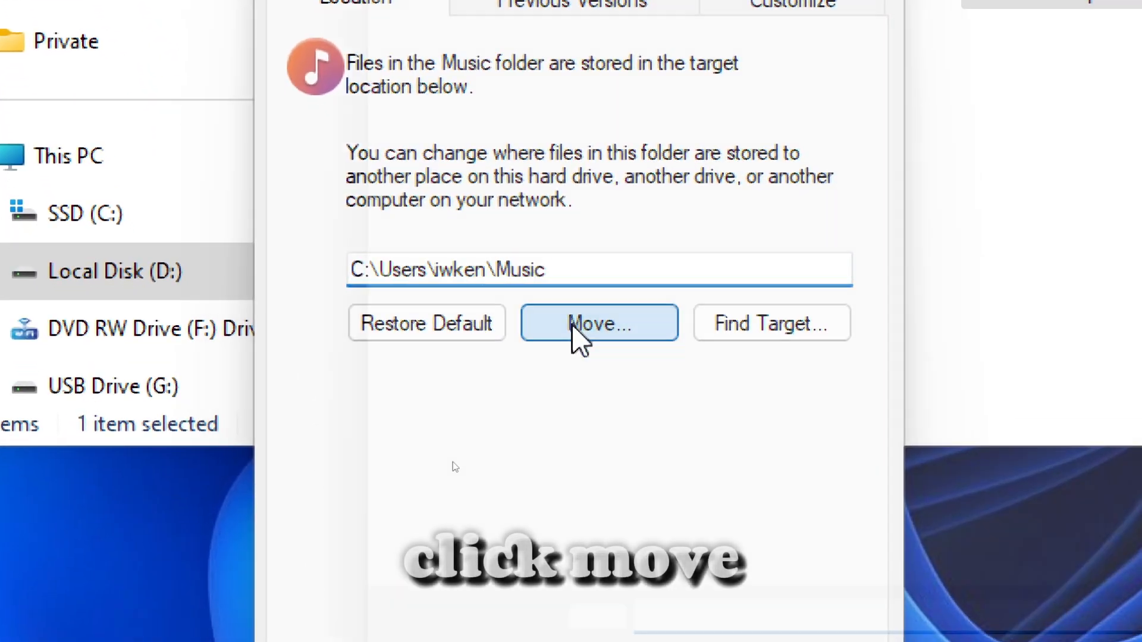
{"action": "scroll", "coordinate": [494, 363], "scroll_direction": "down", "scroll_amount": 3}
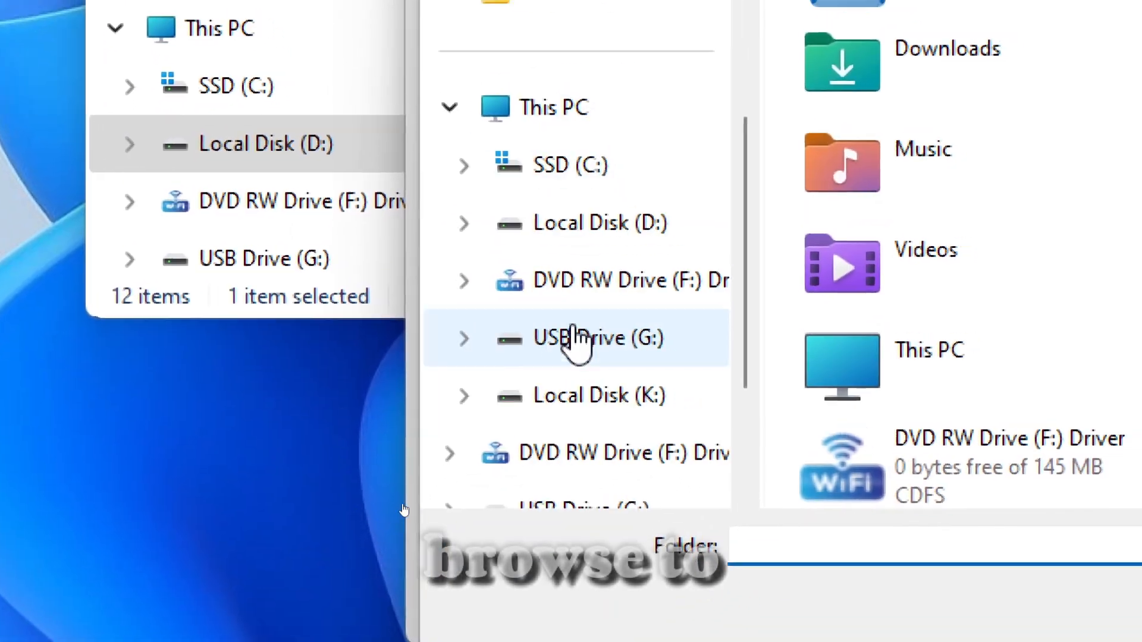
{"action": "left_click", "coordinate": [493, 353]}
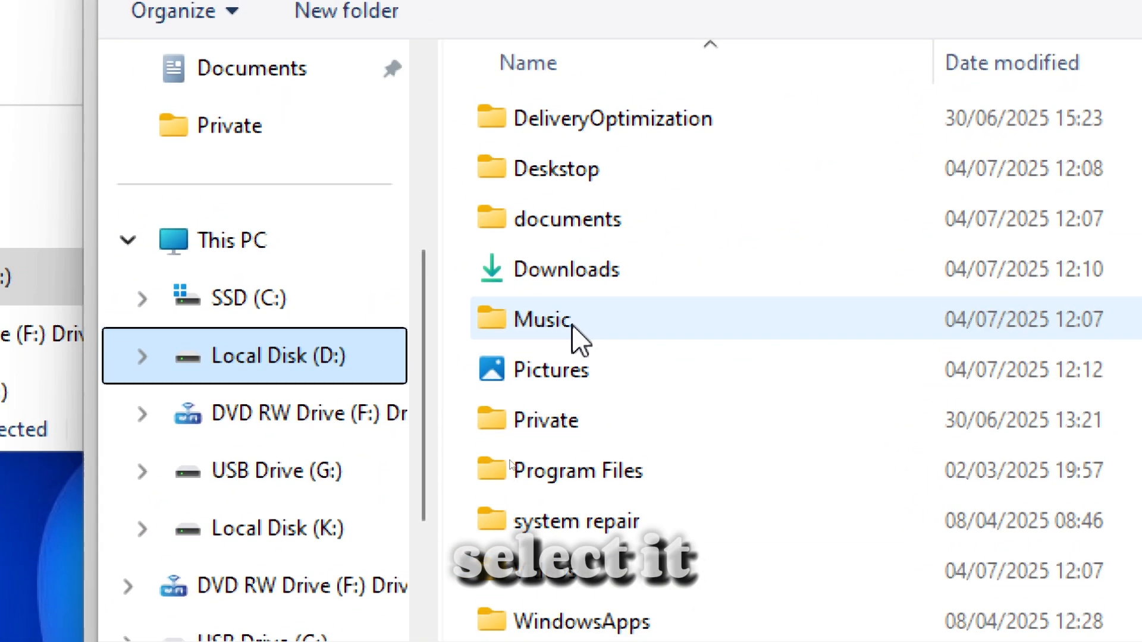
{"action": "left_click", "coordinate": [704, 80]}
{"action": "left_click", "coordinate": [773, 492]}
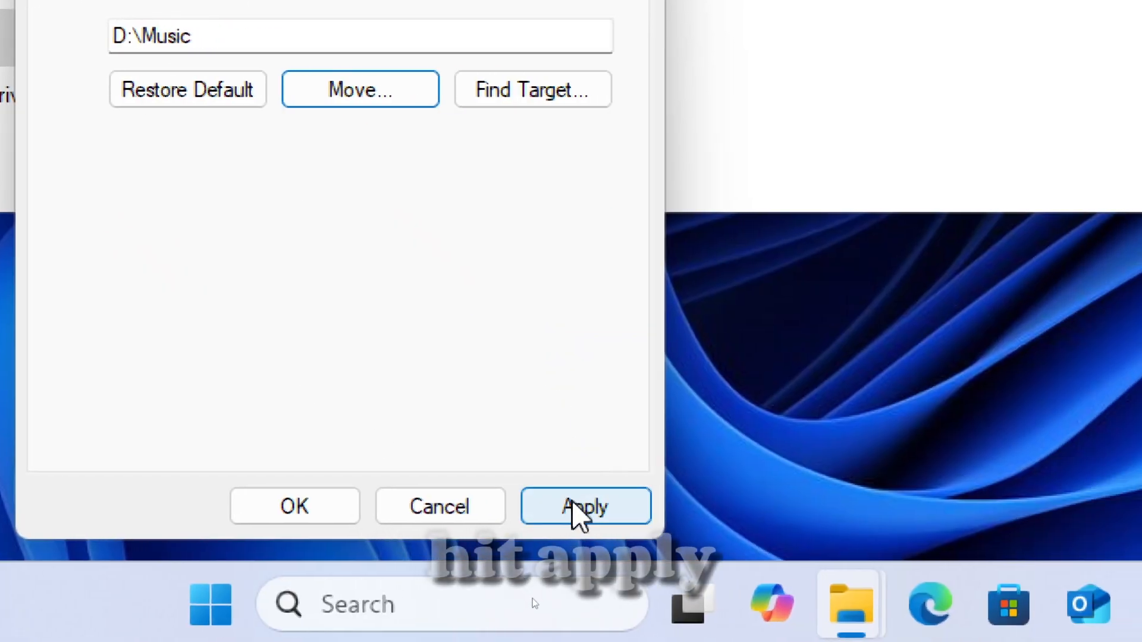
Apply the new Music location, decline moving the existing files, and close the folder's properties.
{"action": "left_click", "coordinate": [728, 575]}
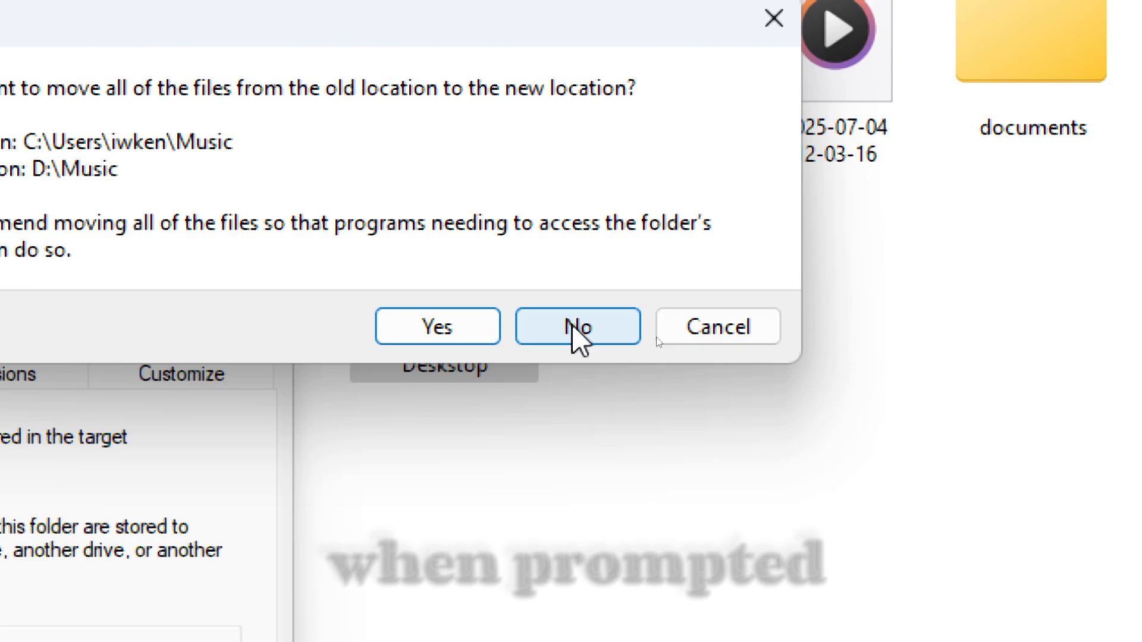
{"action": "left_click", "coordinate": [812, 430]}
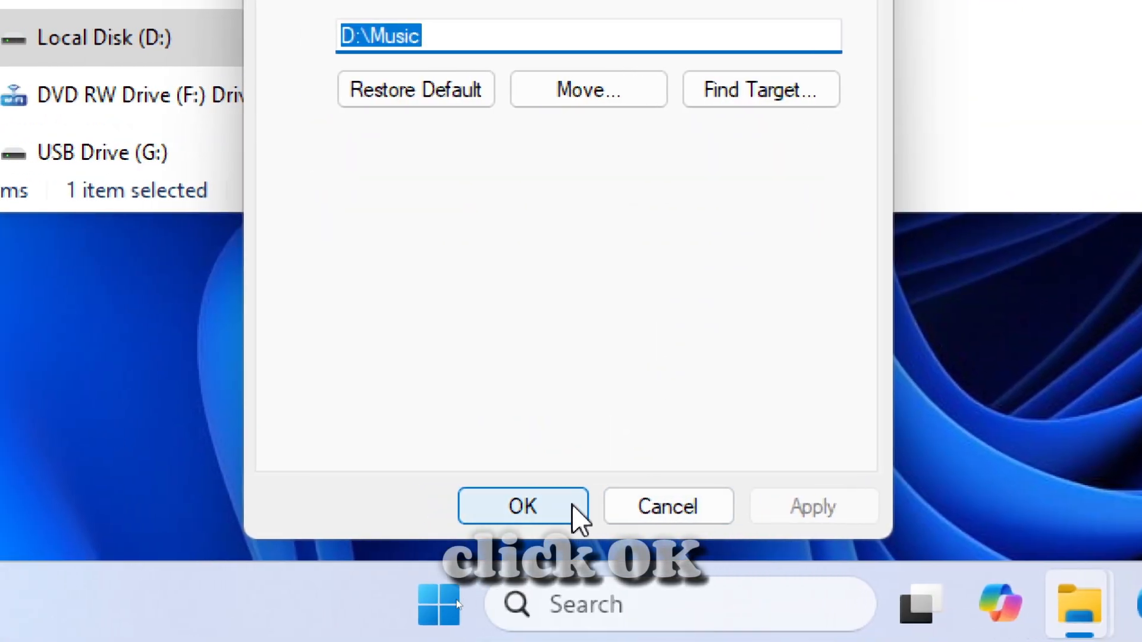
{"action": "left_click", "coordinate": [576, 515]}
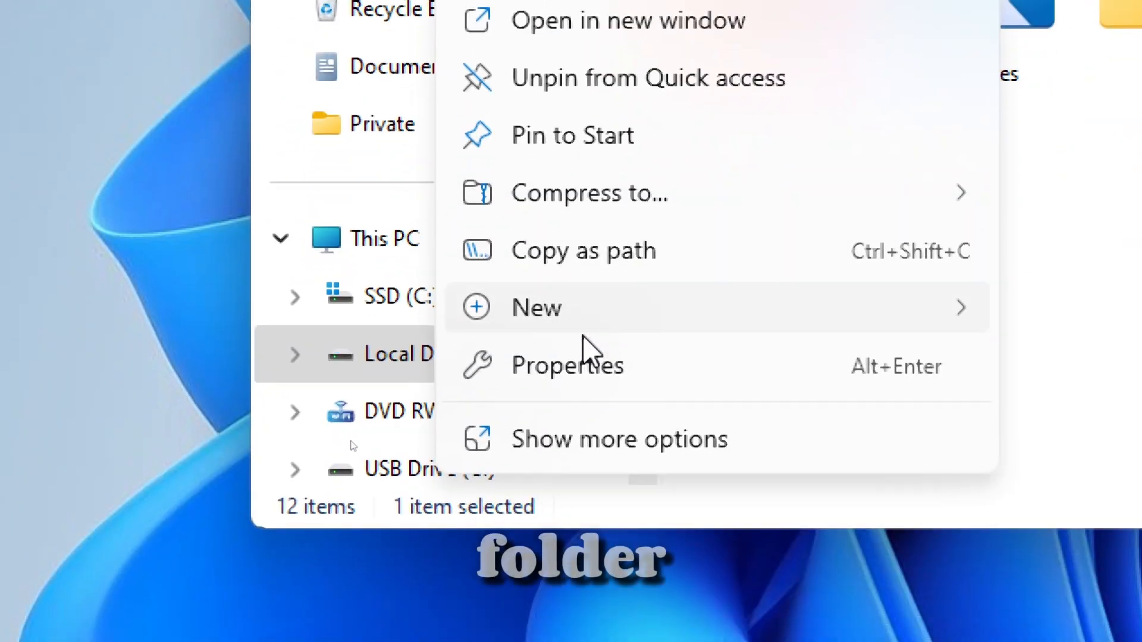
In the properties of the Videos system folder, choose D:\Videos as the new target location.
{"action": "left_click", "coordinate": [571, 364]}
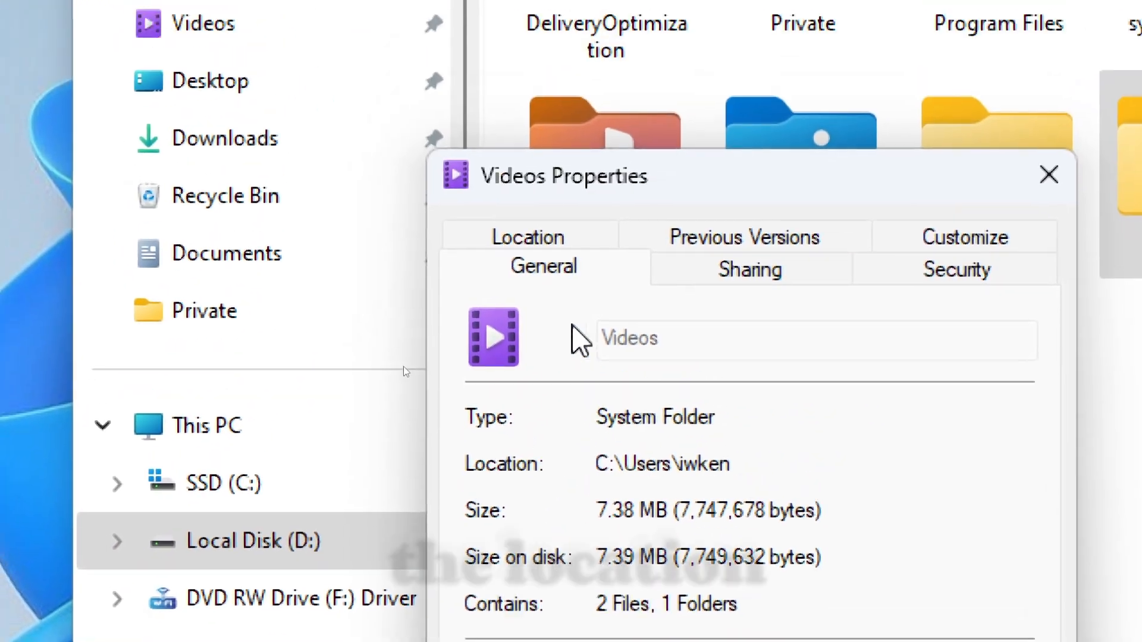
{"action": "left_click", "coordinate": [607, 57]}
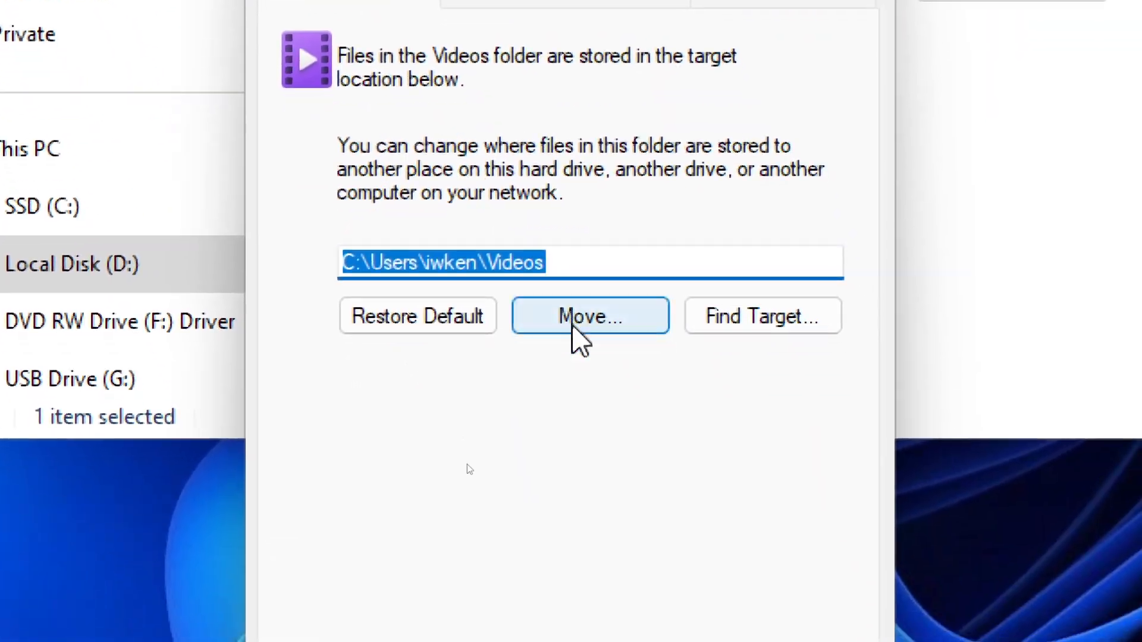
{"action": "left_click", "coordinate": [575, 325]}
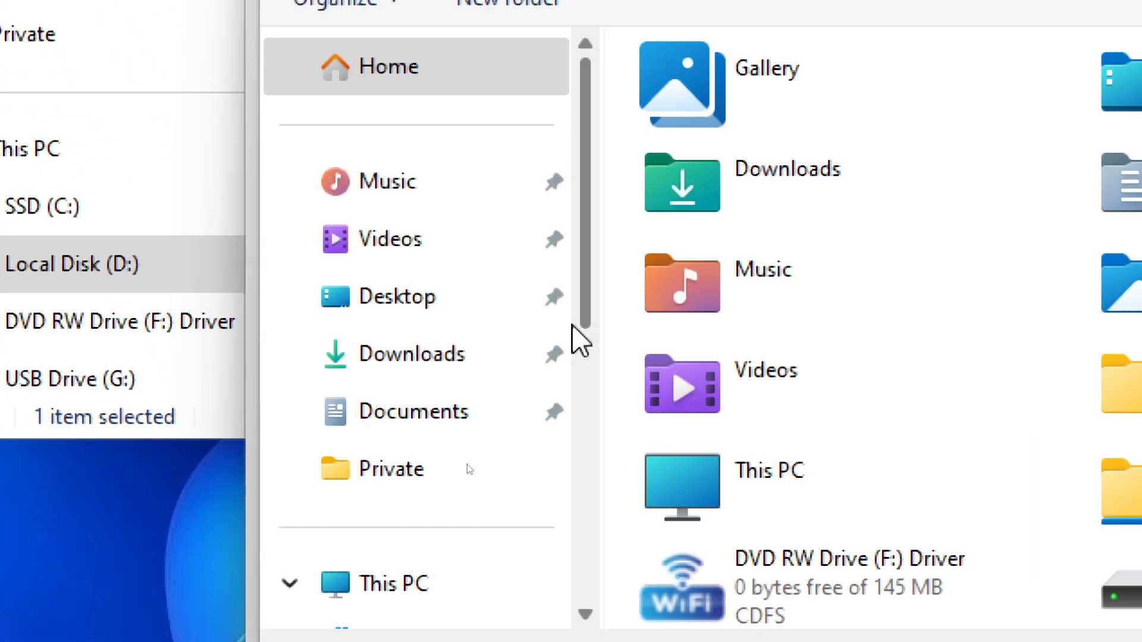
{"action": "scroll", "coordinate": [576, 344], "scroll_direction": "down", "scroll_amount": 3}
{"action": "left_click", "coordinate": [581, 352]}
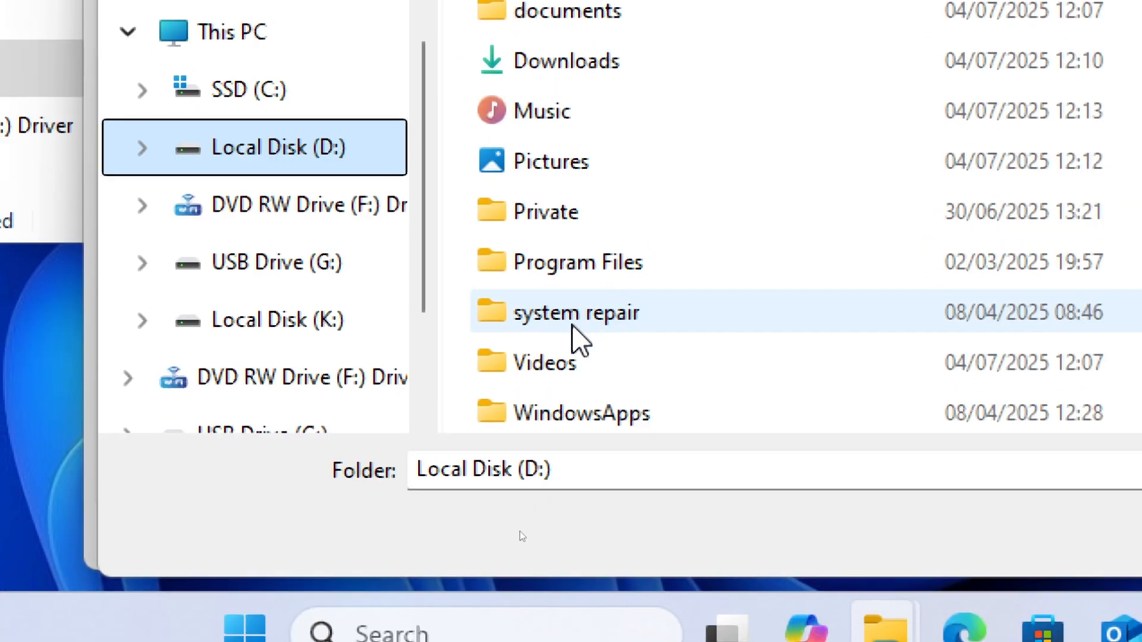
{"action": "left_click", "coordinate": [574, 364]}
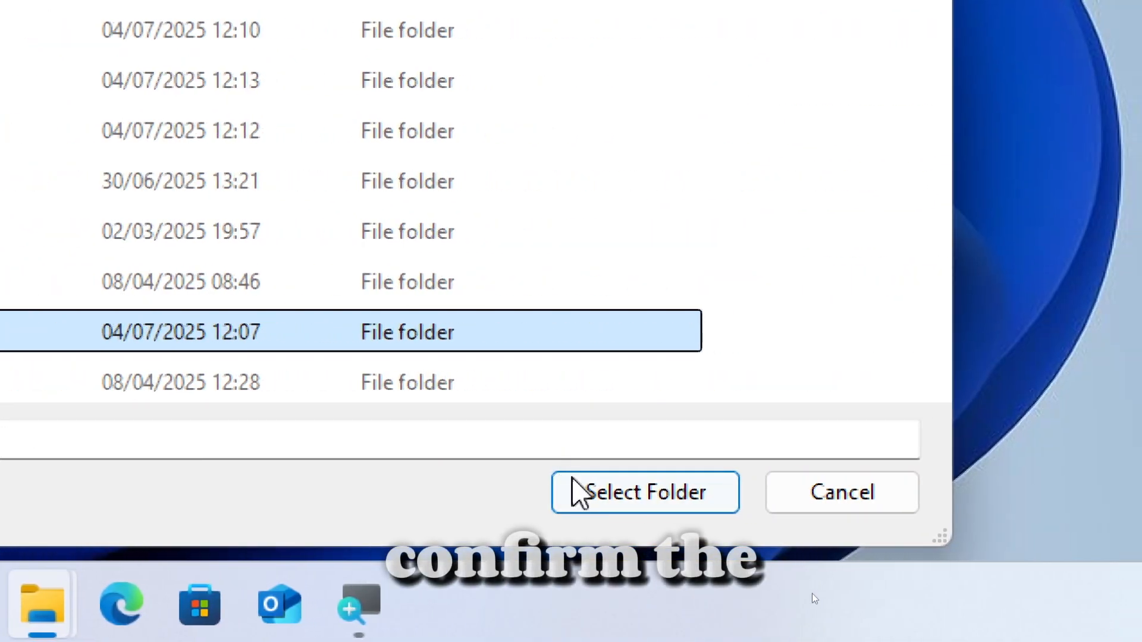
{"action": "left_click", "coordinate": [1141, 528]}
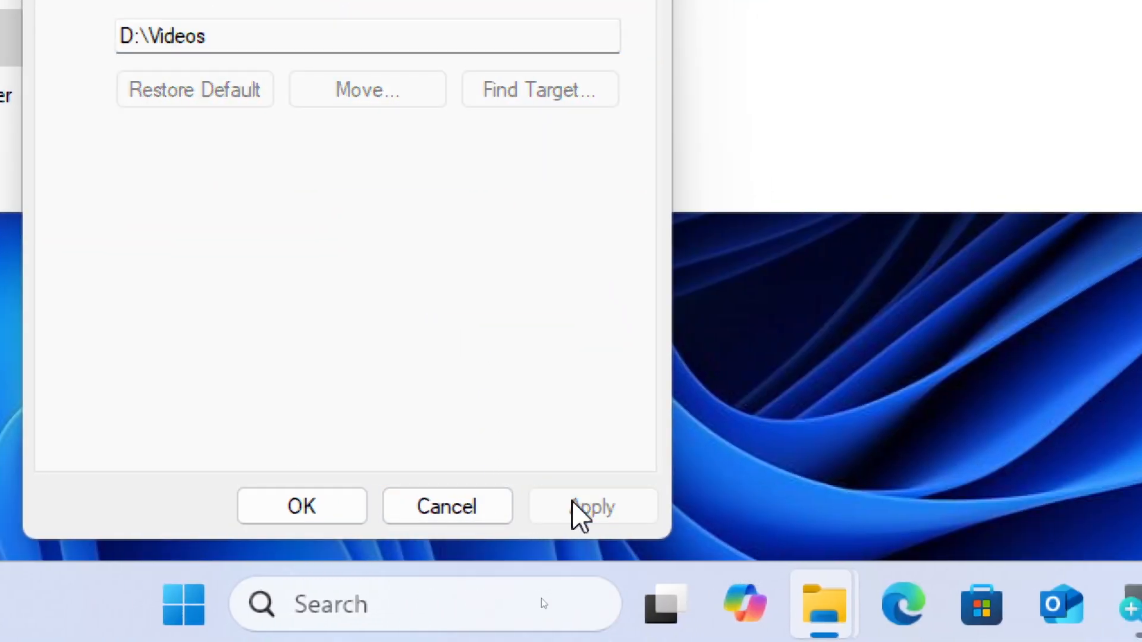
Apply the new Videos location, decline moving the existing files, and close the folder's properties.
{"action": "left_click", "coordinate": [572, 505]}
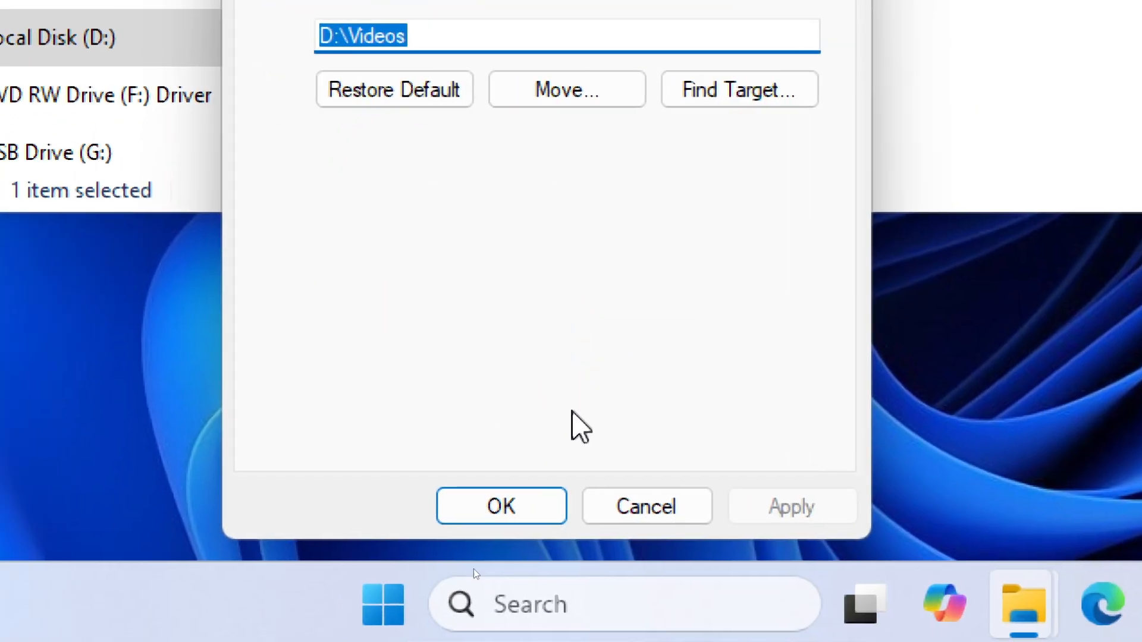
{"action": "left_click", "coordinate": [502, 505]}
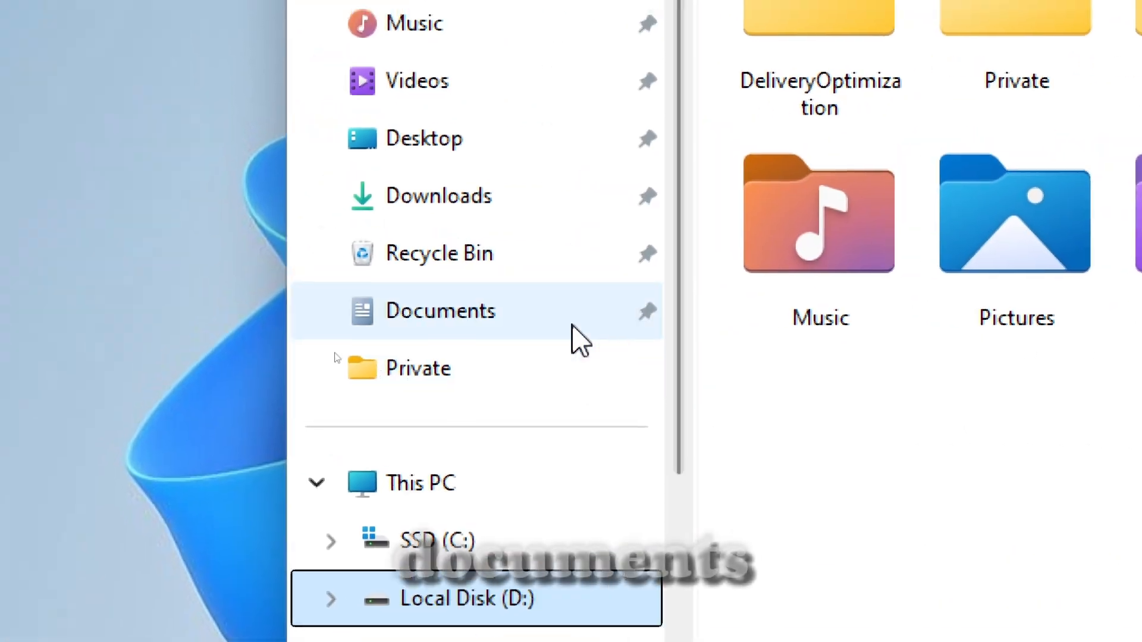
In the properties of the Documents system folder, choose D:\documents as the new target location.
{"action": "right_click", "coordinate": [571, 339]}
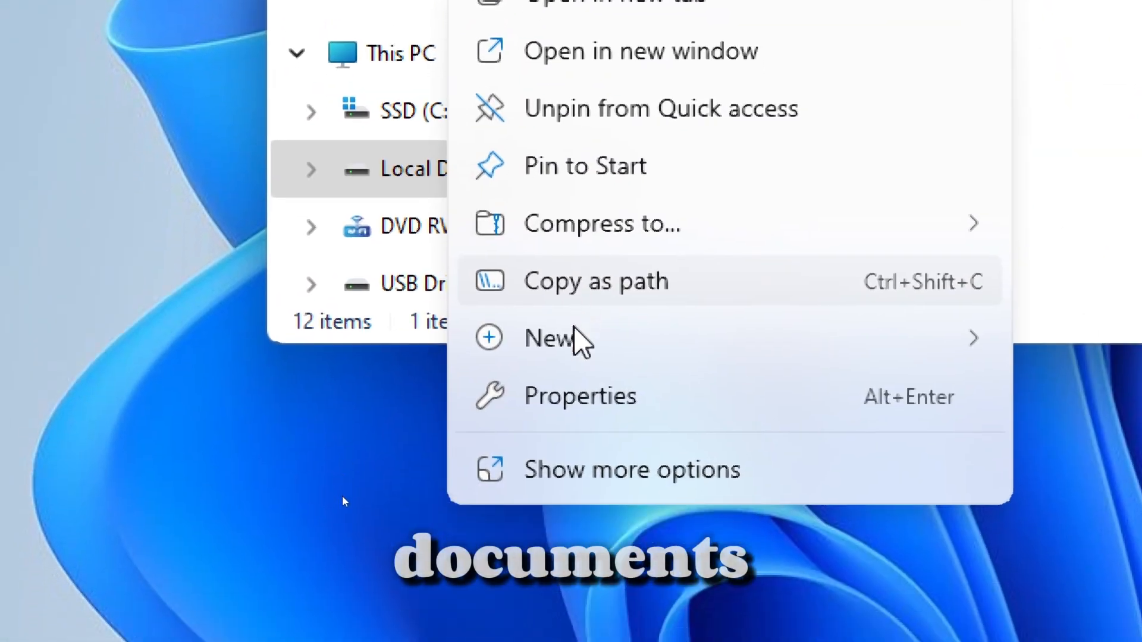
{"action": "left_click", "coordinate": [581, 395]}
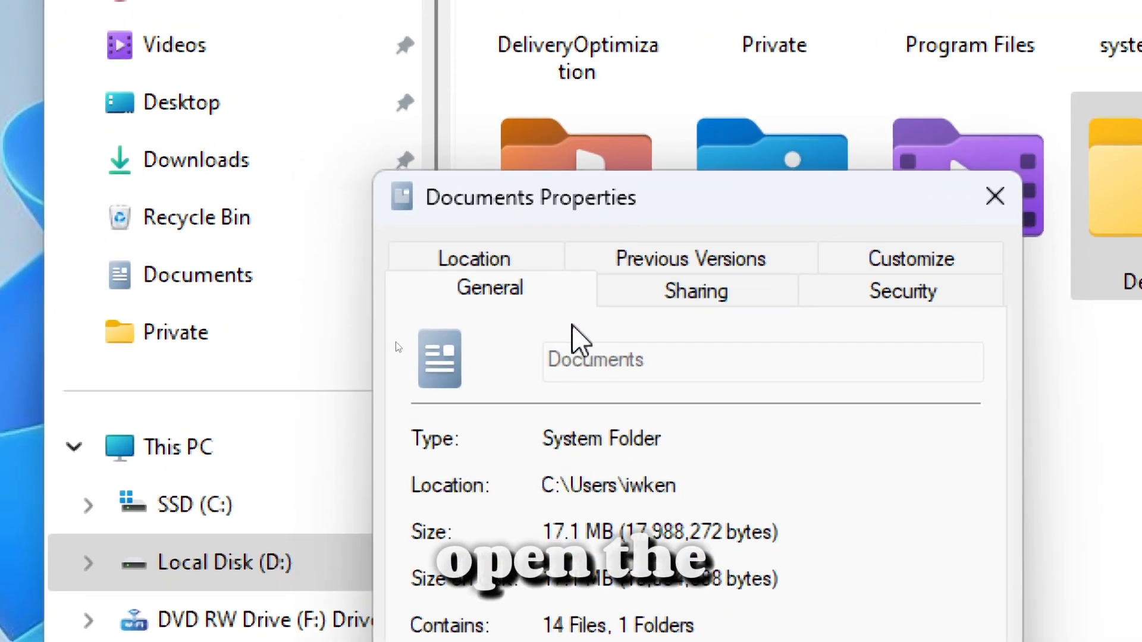
{"action": "left_click", "coordinate": [491, 259]}
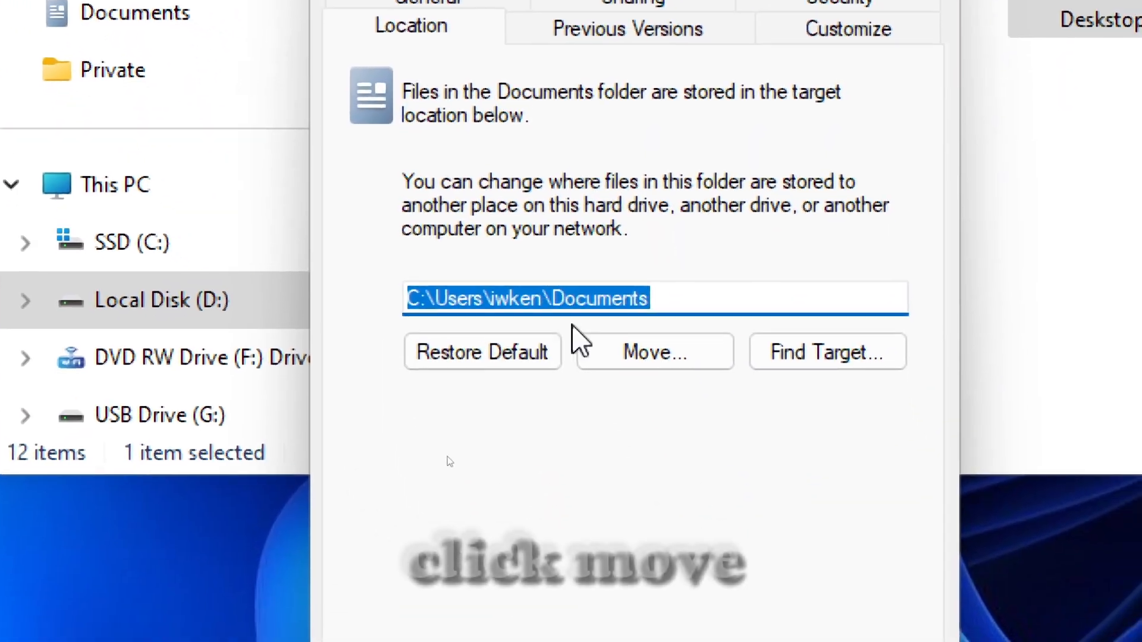
{"action": "left_click", "coordinate": [716, 613]}
{"action": "scroll", "coordinate": [487, 382], "scroll_direction": "down", "scroll_amount": 3}
{"action": "left_click", "coordinate": [396, 538]}
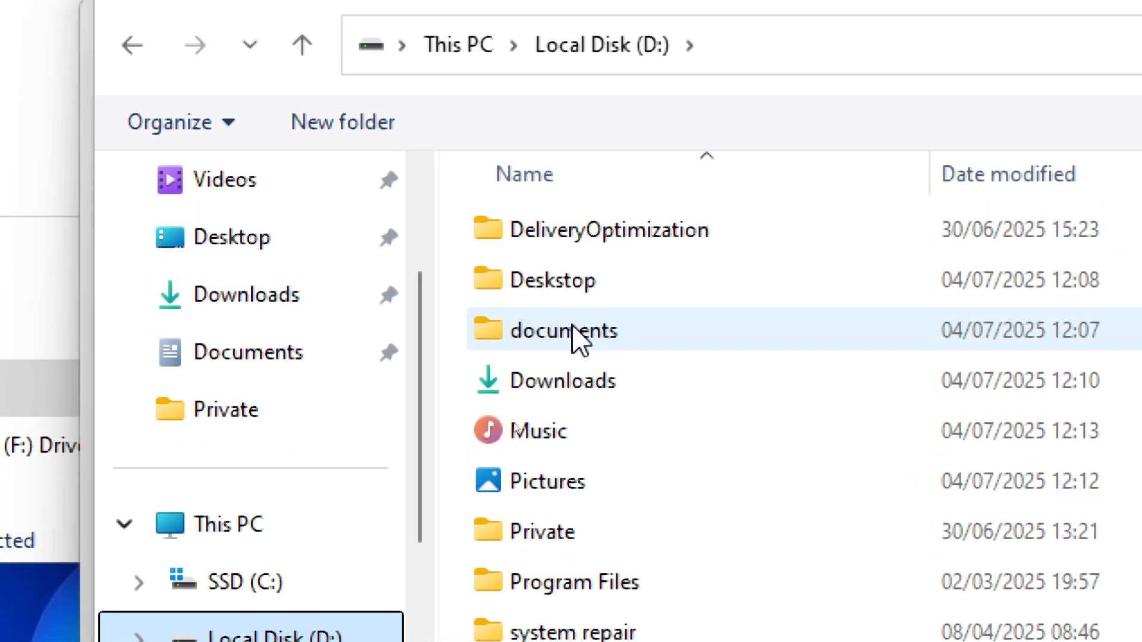
{"action": "left_click", "coordinate": [574, 338]}
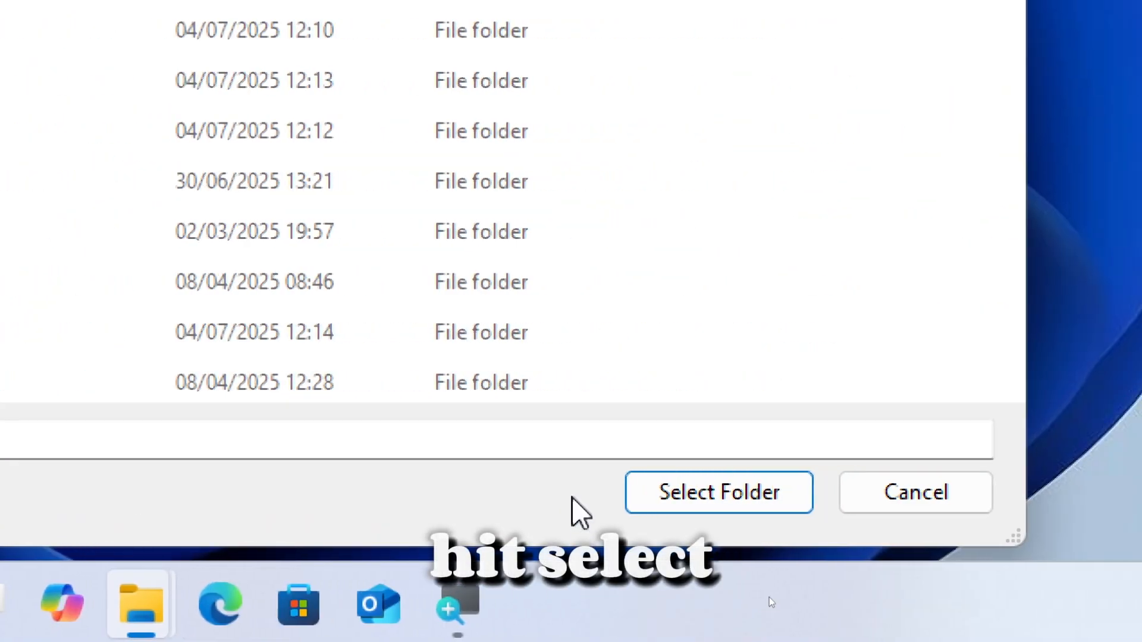
{"action": "left_click", "coordinate": [665, 492]}
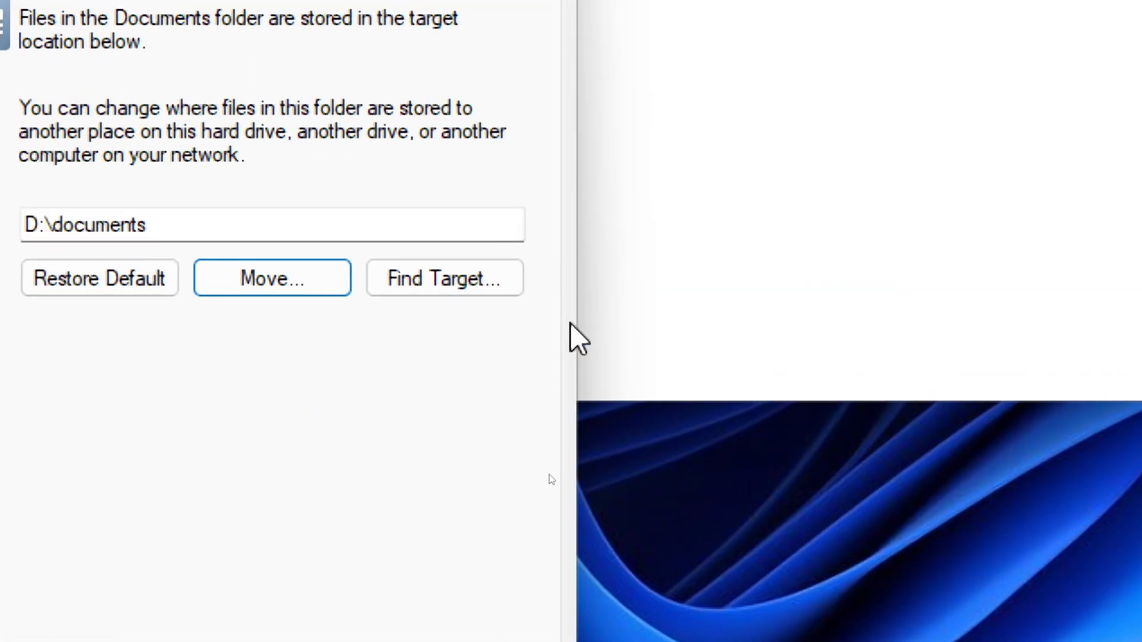
Apply the new Documents location, decline moving the existing files, and close the folder's properties.
{"action": "left_click", "coordinate": [572, 508]}
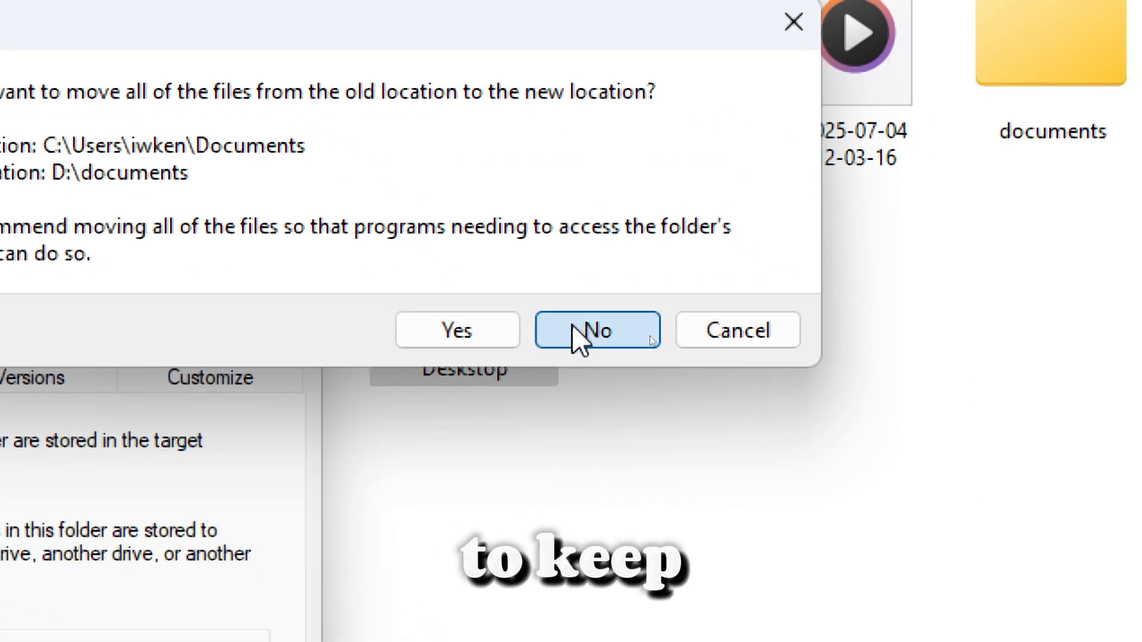
{"action": "left_click", "coordinate": [575, 330]}
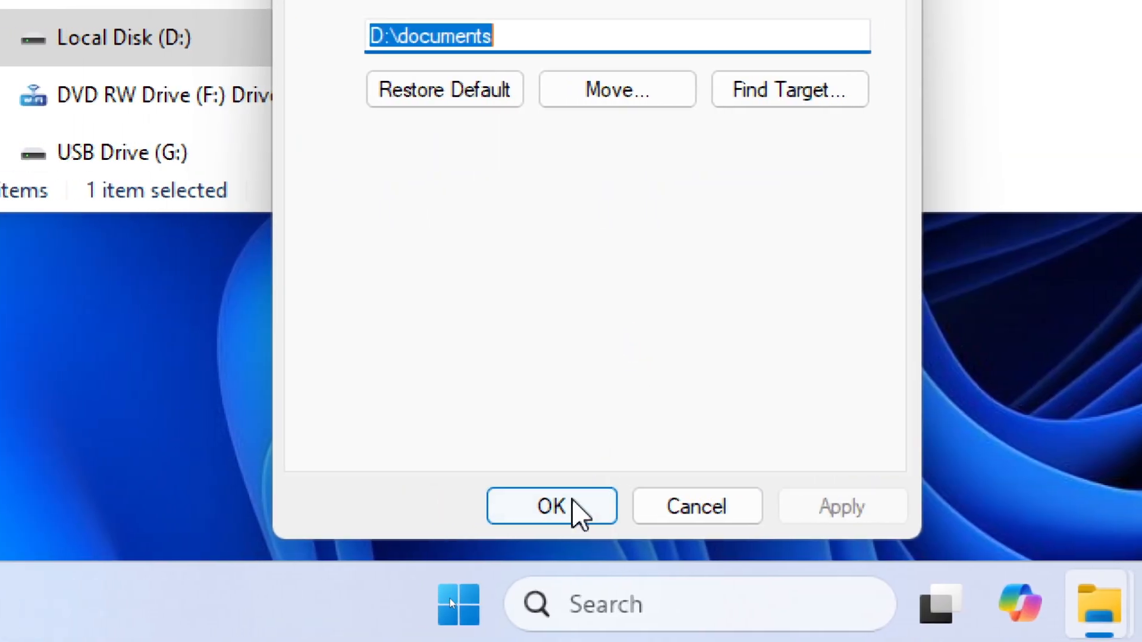
{"action": "left_click", "coordinate": [552, 506]}
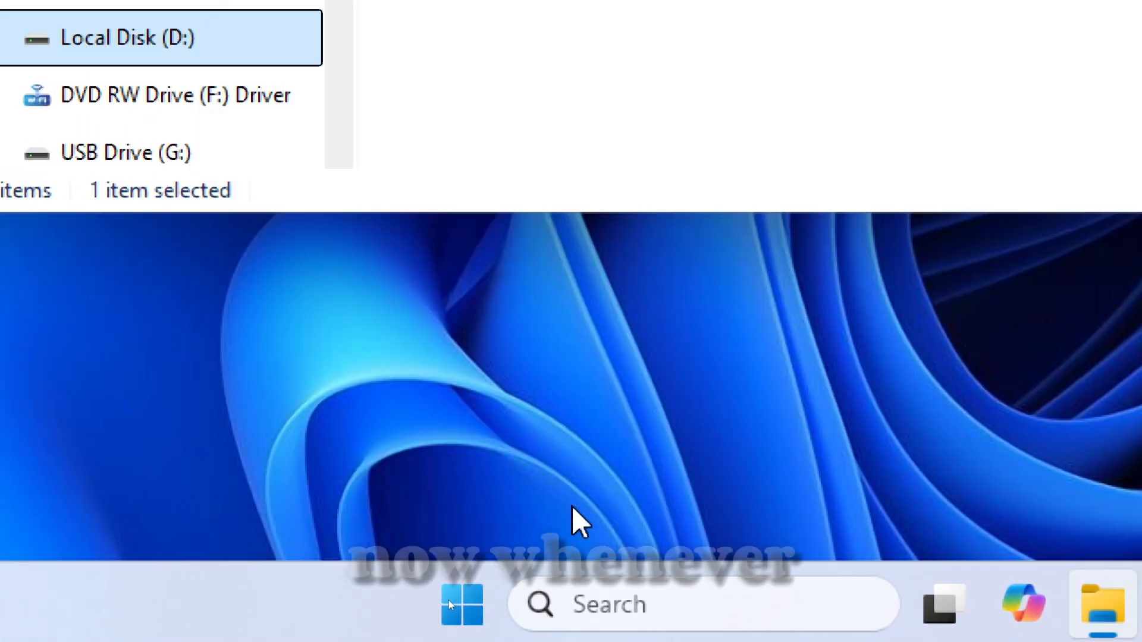